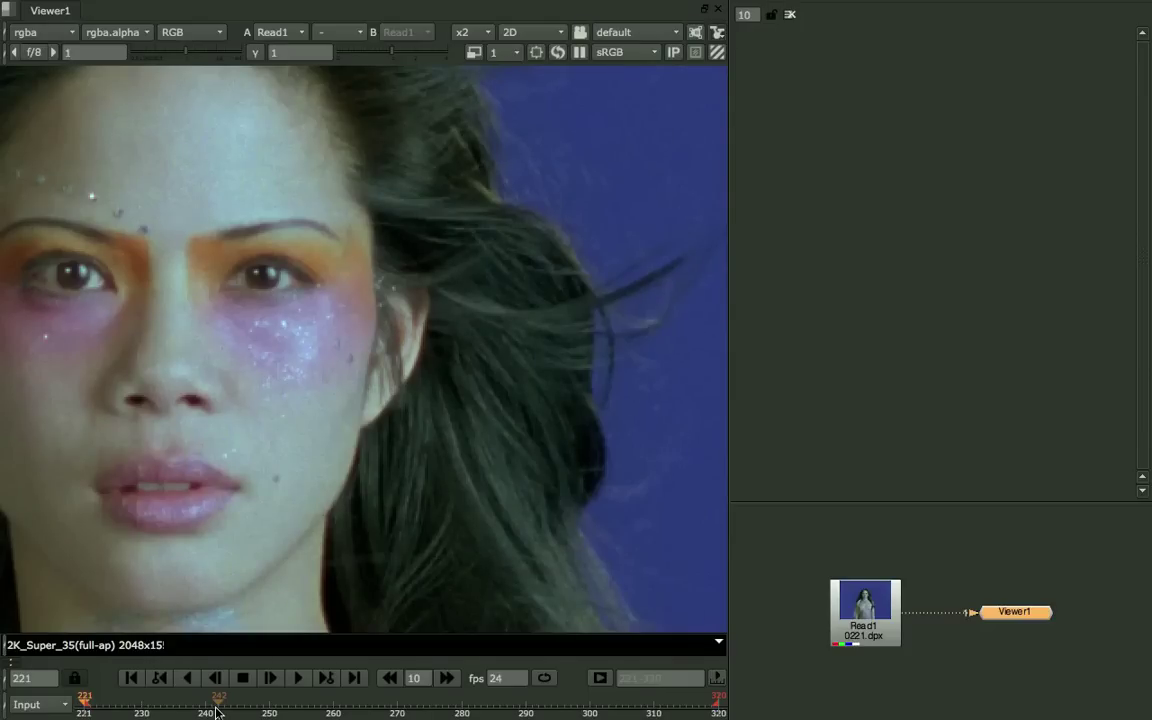
Play the footage to view its grain and stop it at frame 232
{"action": "key", "text": "l"}
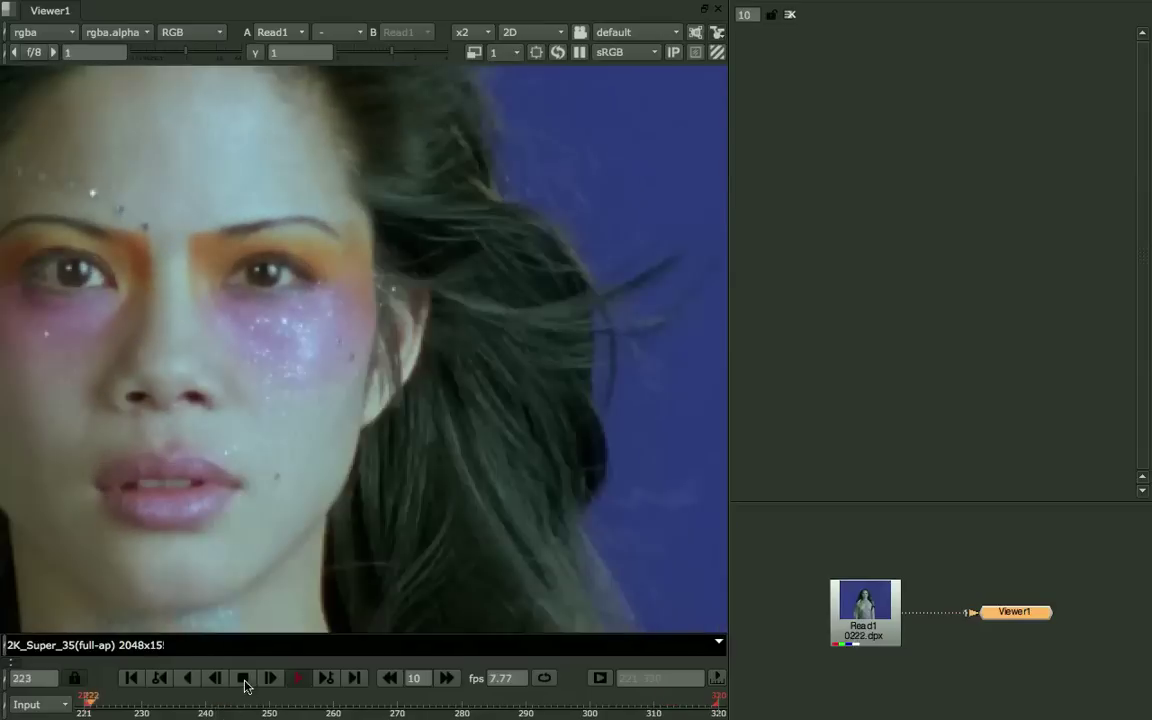
{"action": "left_click", "coordinate": [244, 679]}
Add a Denoise node to the node graph and connect its Src input to Read1
{"action": "left_click", "coordinate": [928, 522]}
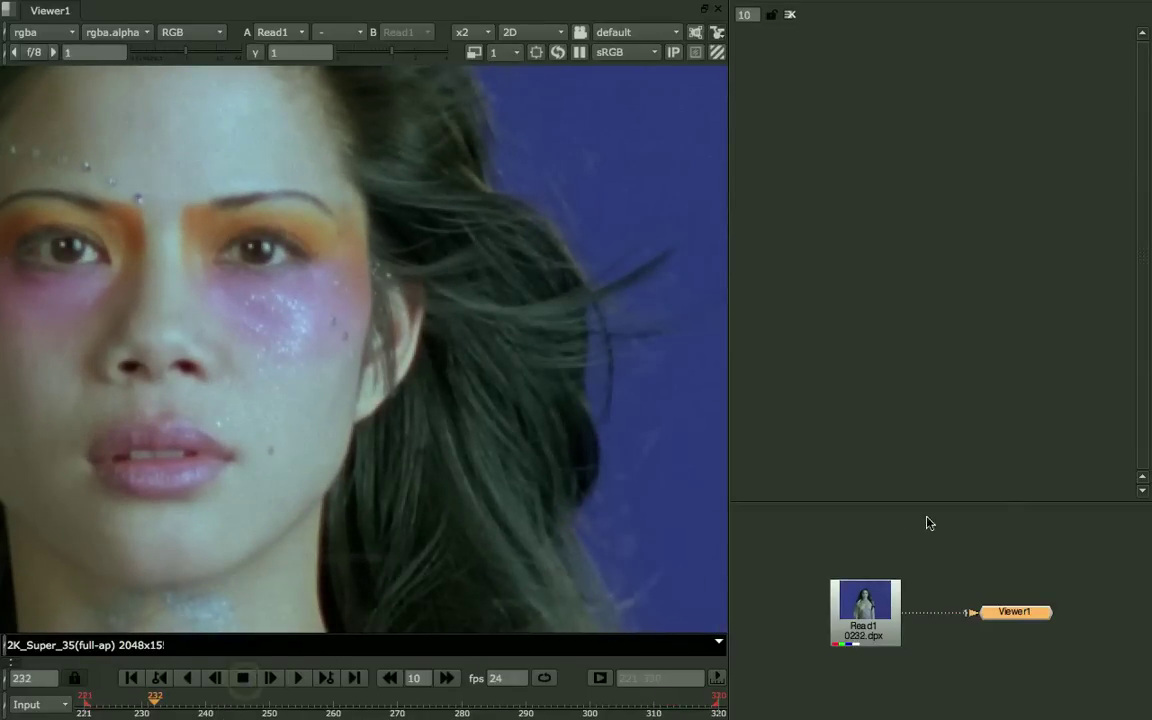
{"action": "right_click", "coordinate": [932, 530]}
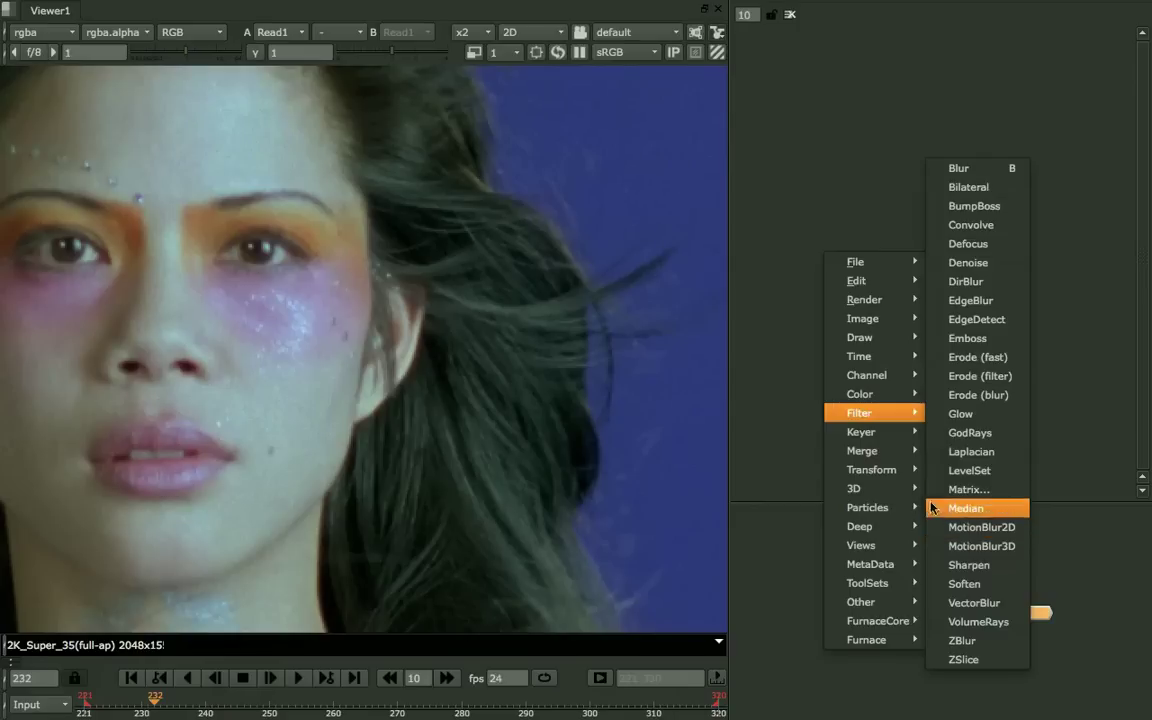
{"action": "left_click", "coordinate": [982, 262]}
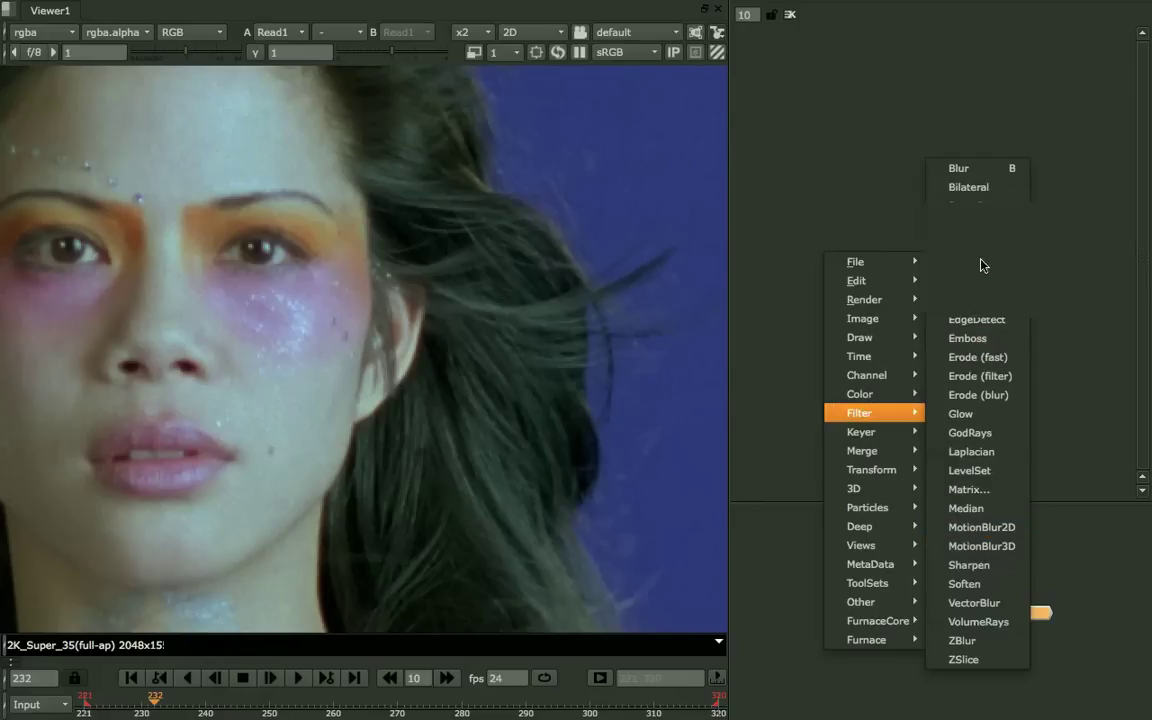
{"action": "left_click_drag", "start_coordinate": [938, 524], "coordinate": [943, 578]}
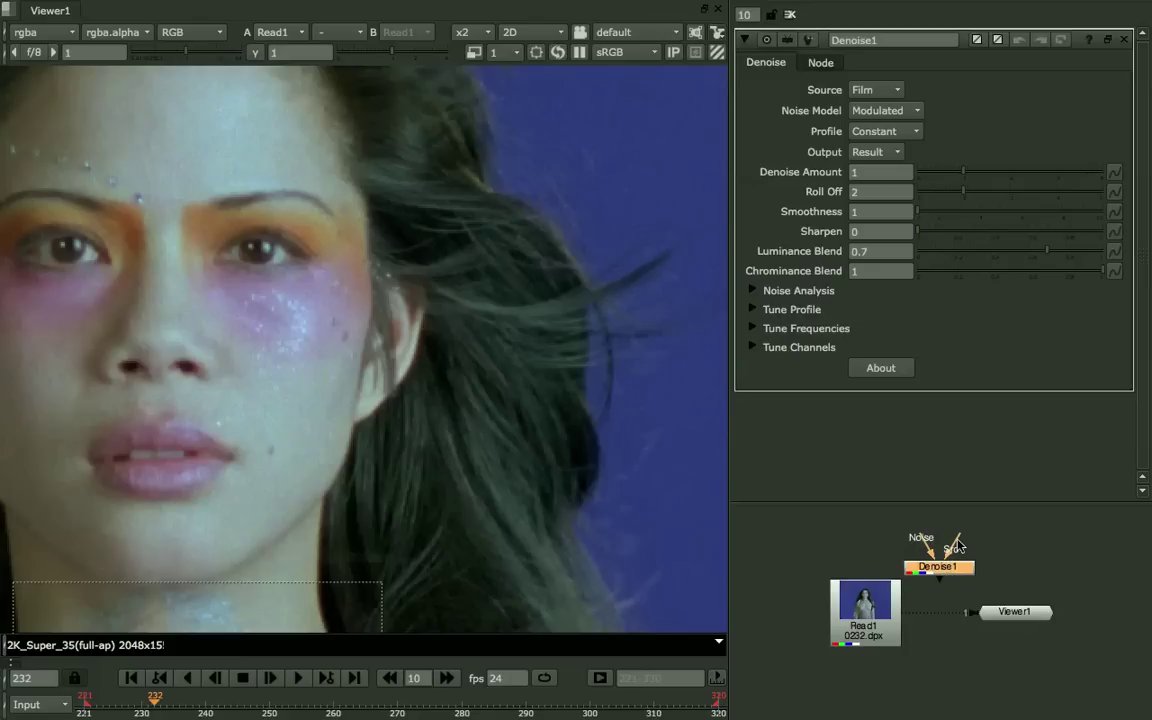
{"action": "left_click_drag", "start_coordinate": [957, 543], "coordinate": [880, 610]}
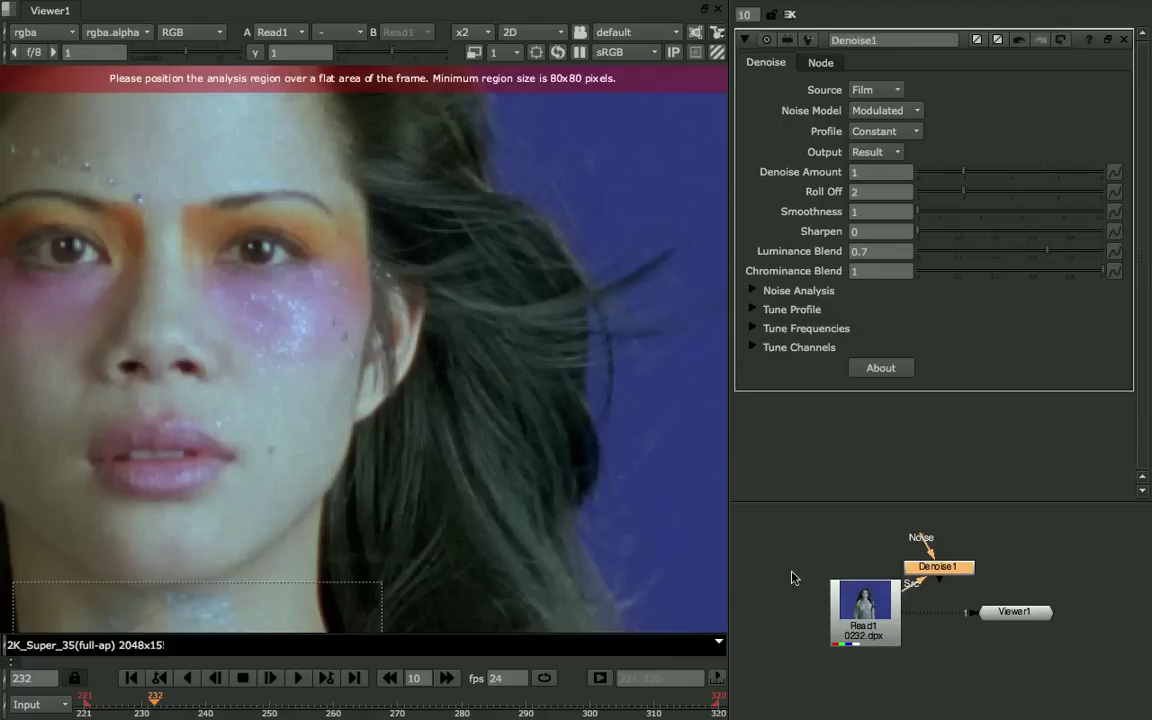
Set the noise analysis mode to Analysis Button and analyze the noise in a flat region of the blue backdrop beside the woman's head
{"action": "scroll", "coordinate": [410, 404], "scroll_direction": "down", "scroll_amount": 5}
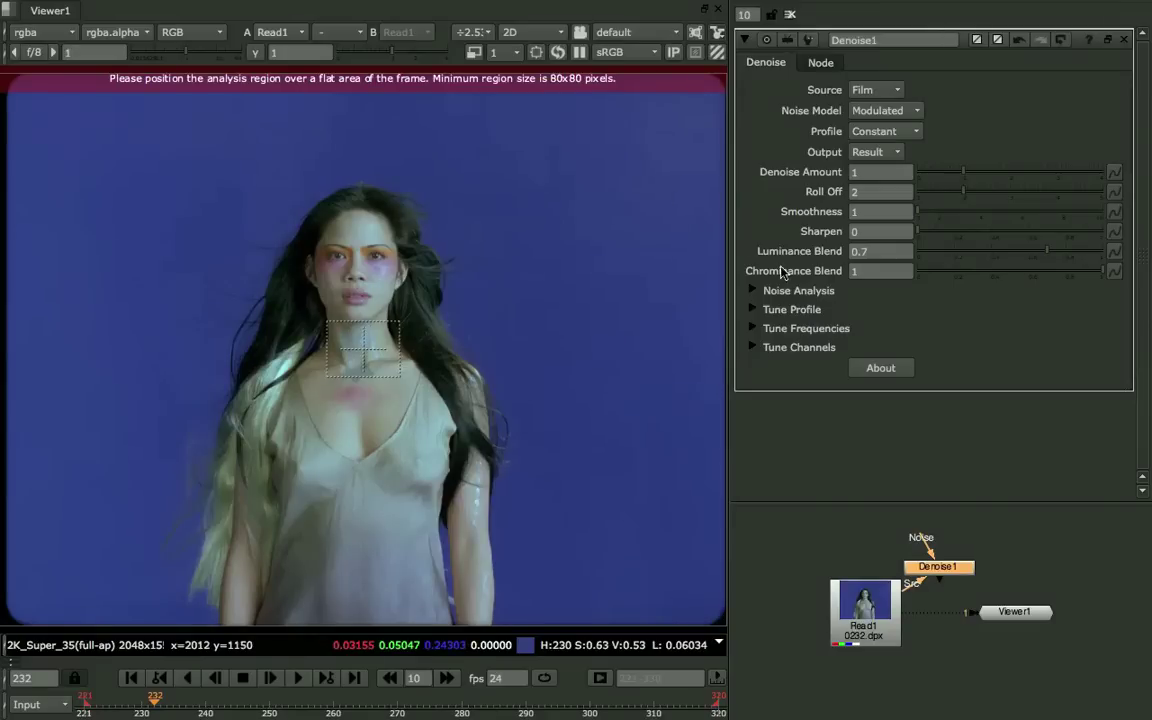
{"action": "left_click", "coordinate": [752, 290]}
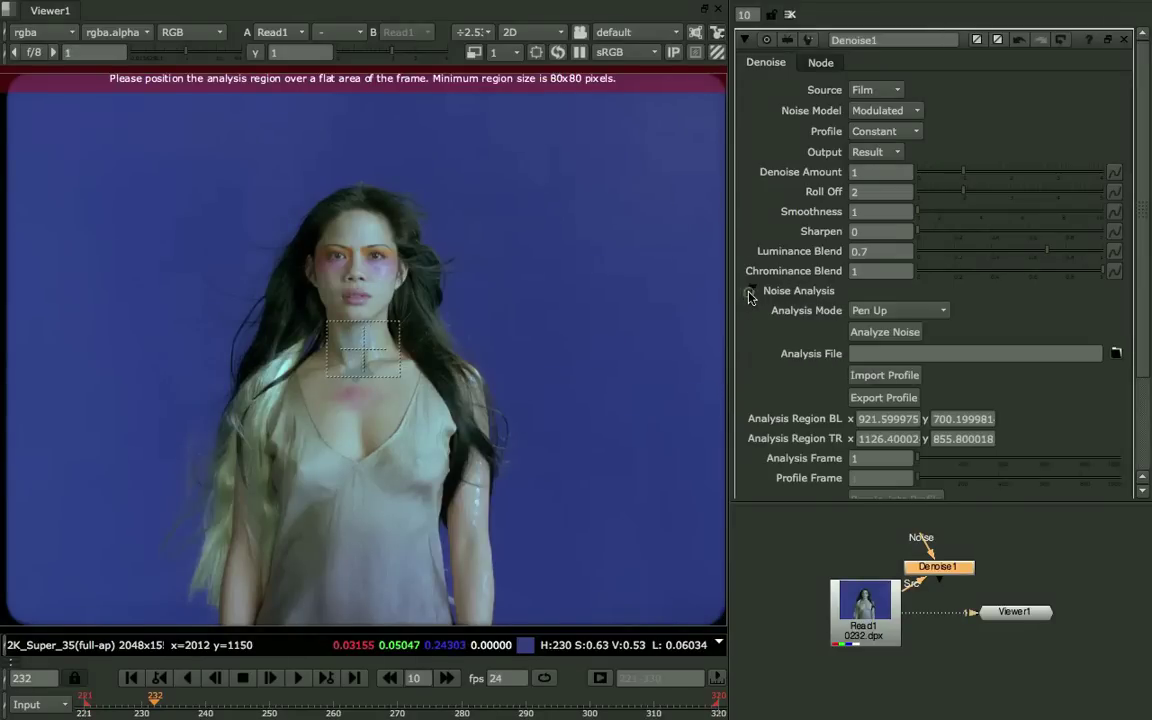
{"action": "left_click", "coordinate": [933, 311]}
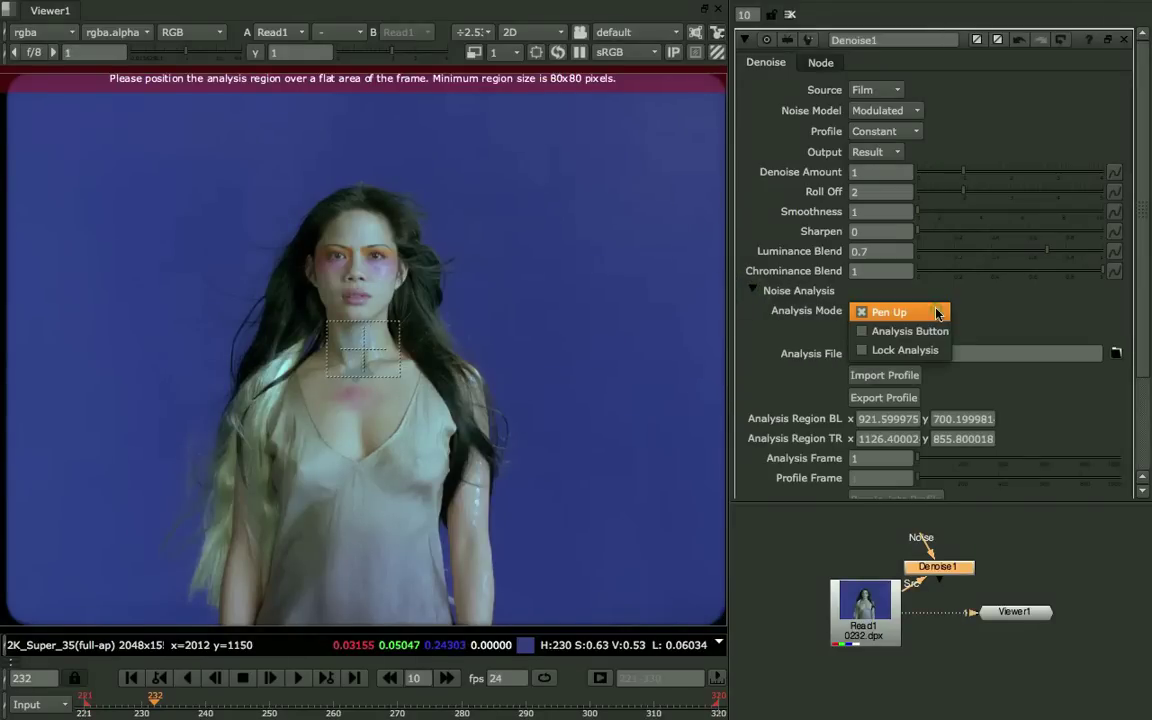
{"action": "left_click", "coordinate": [935, 331]}
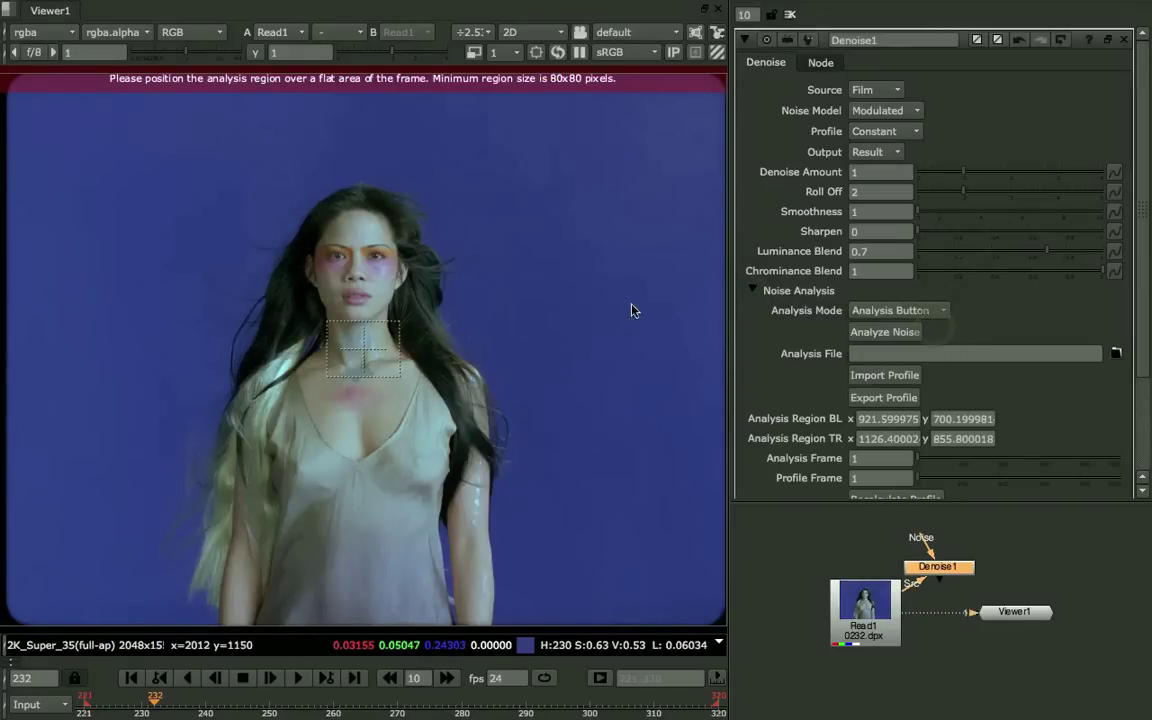
{"action": "left_click_drag", "start_coordinate": [362, 350], "coordinate": [695, 246]}
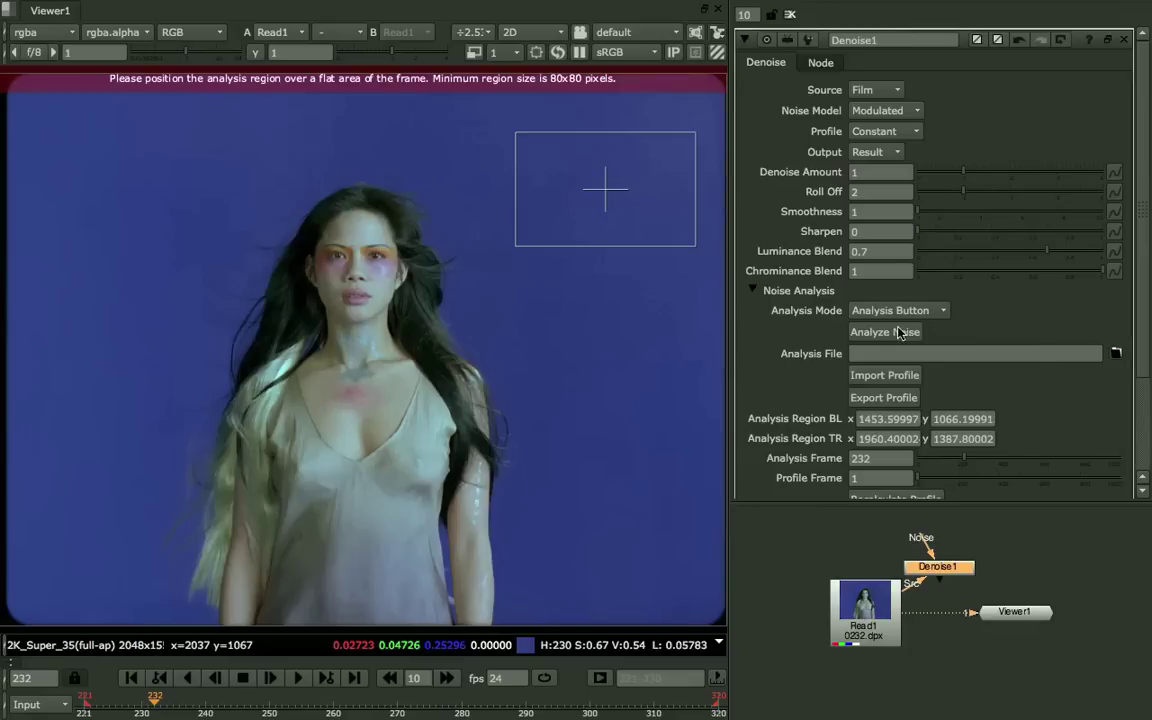
{"action": "left_click", "coordinate": [885, 332]}
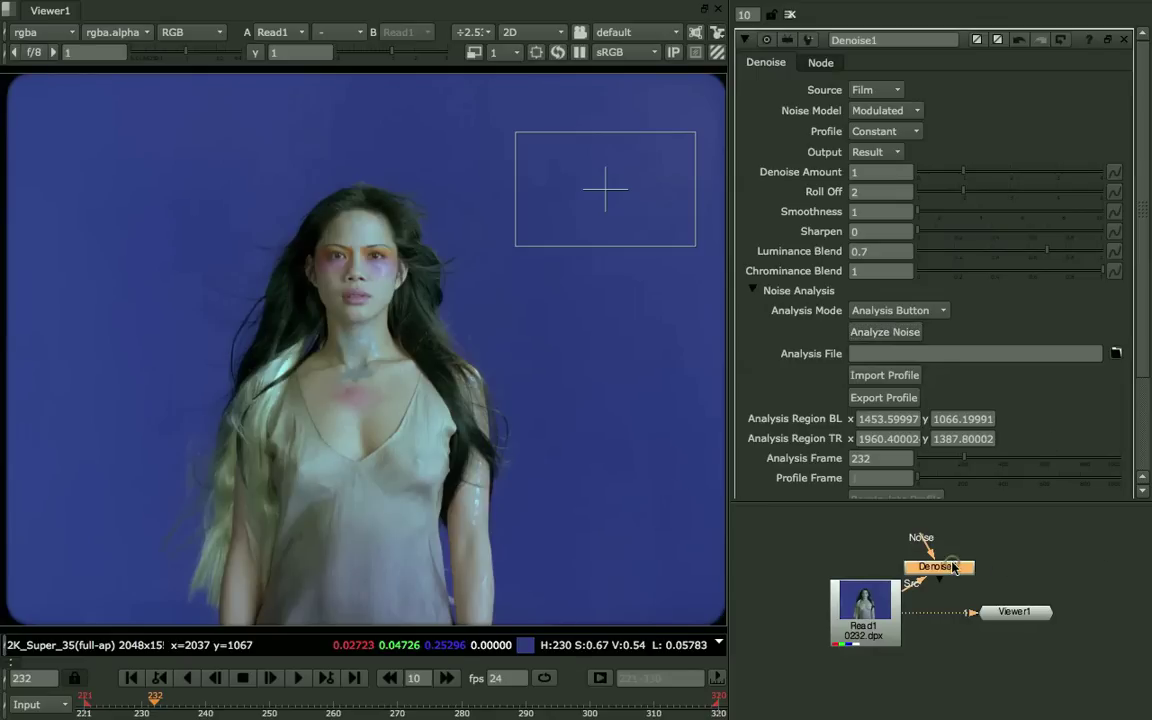
Connect the Denoise node to the viewer and compare its output with the original Read1 plate on the woman's face
{"action": "key", "text": "1"}
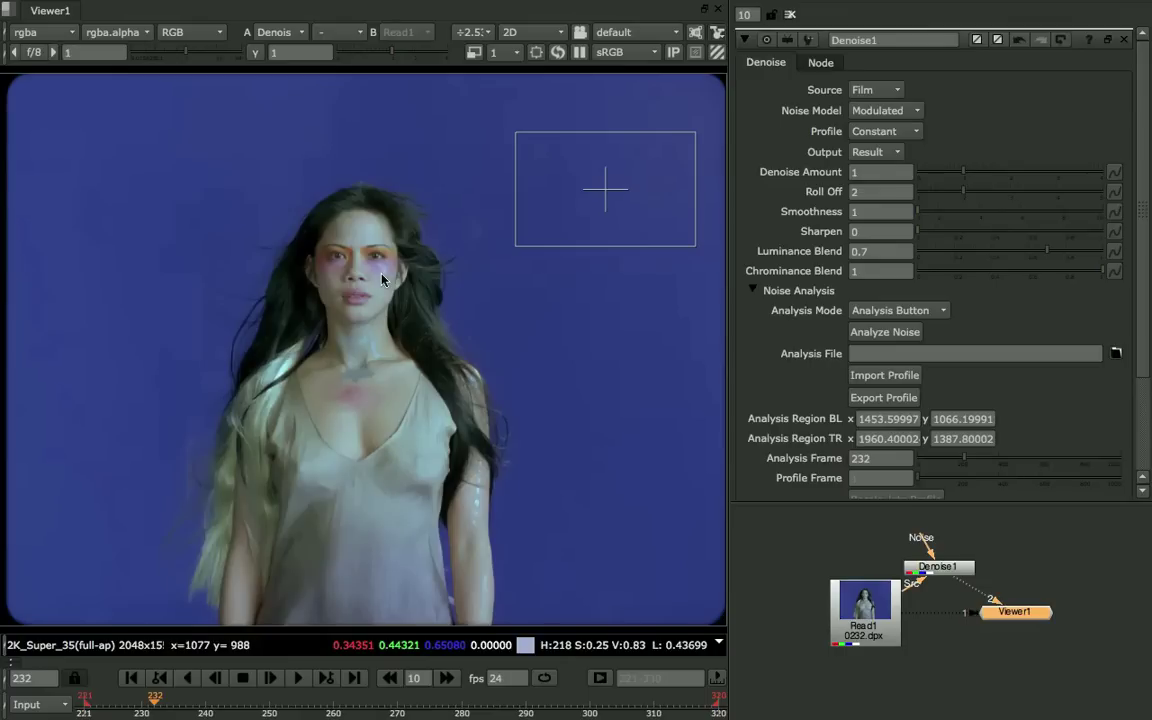
{"action": "scroll", "coordinate": [381, 279], "scroll_direction": "up", "scroll_amount": 5}
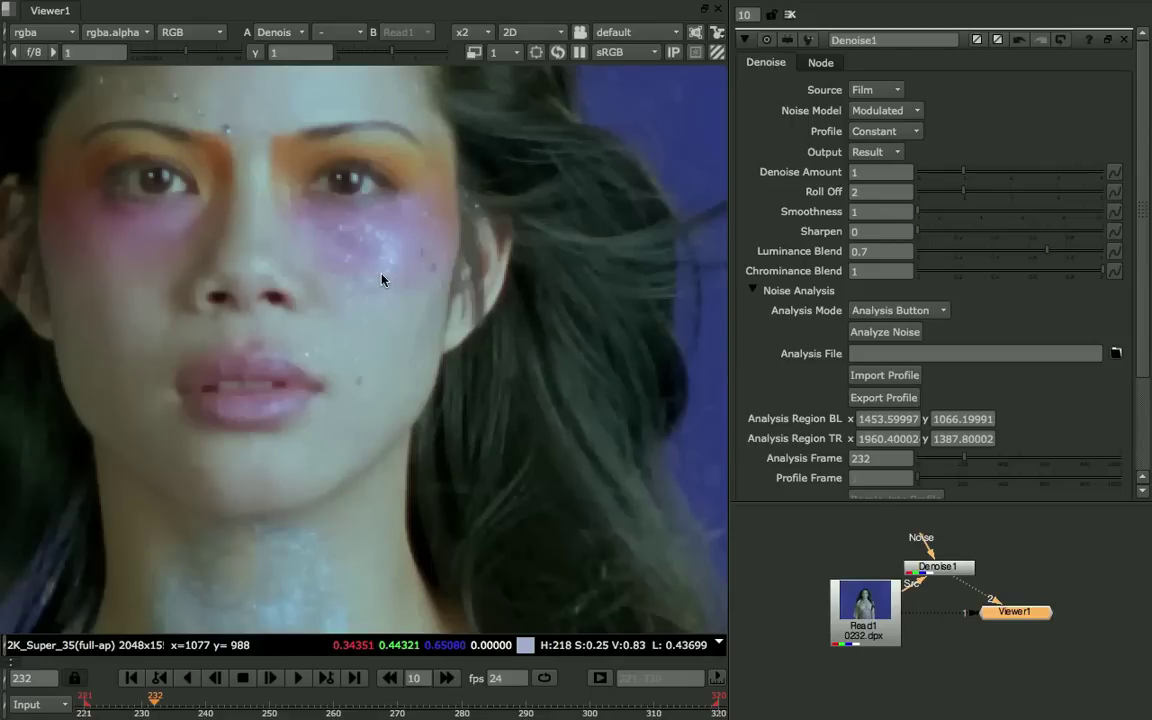
{"action": "middle_click_drag", "start_coordinate": [381, 279], "coordinate": [343, 375]}
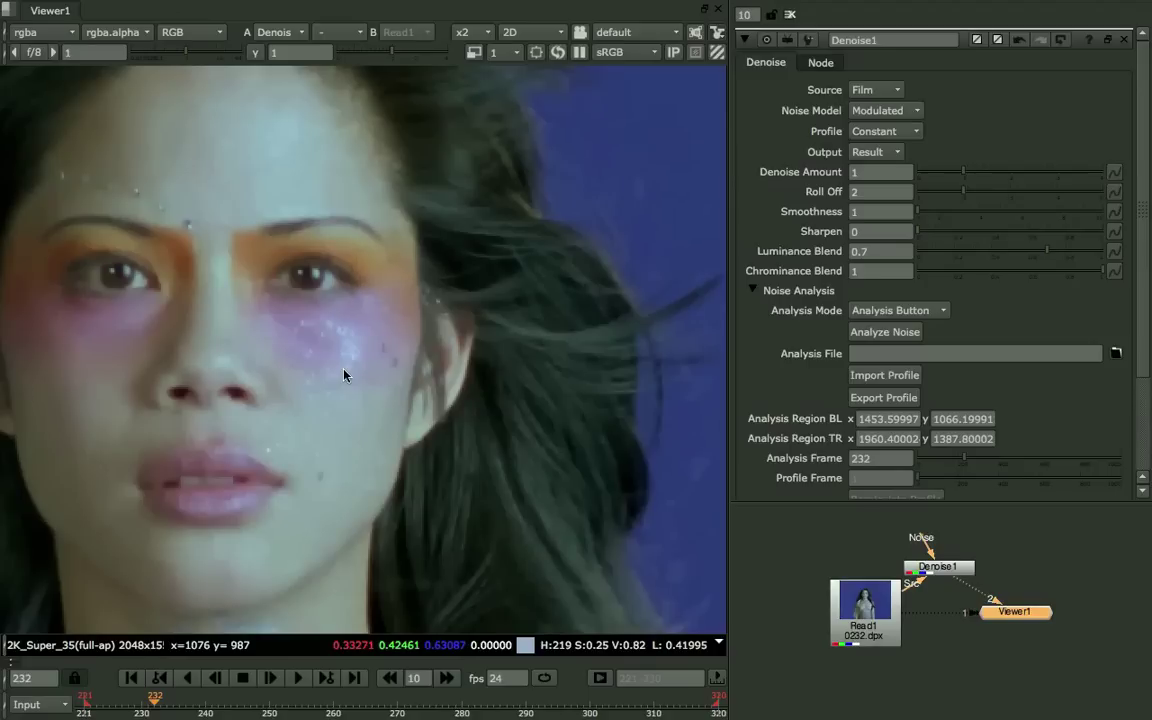
{"action": "key", "text": "1"}
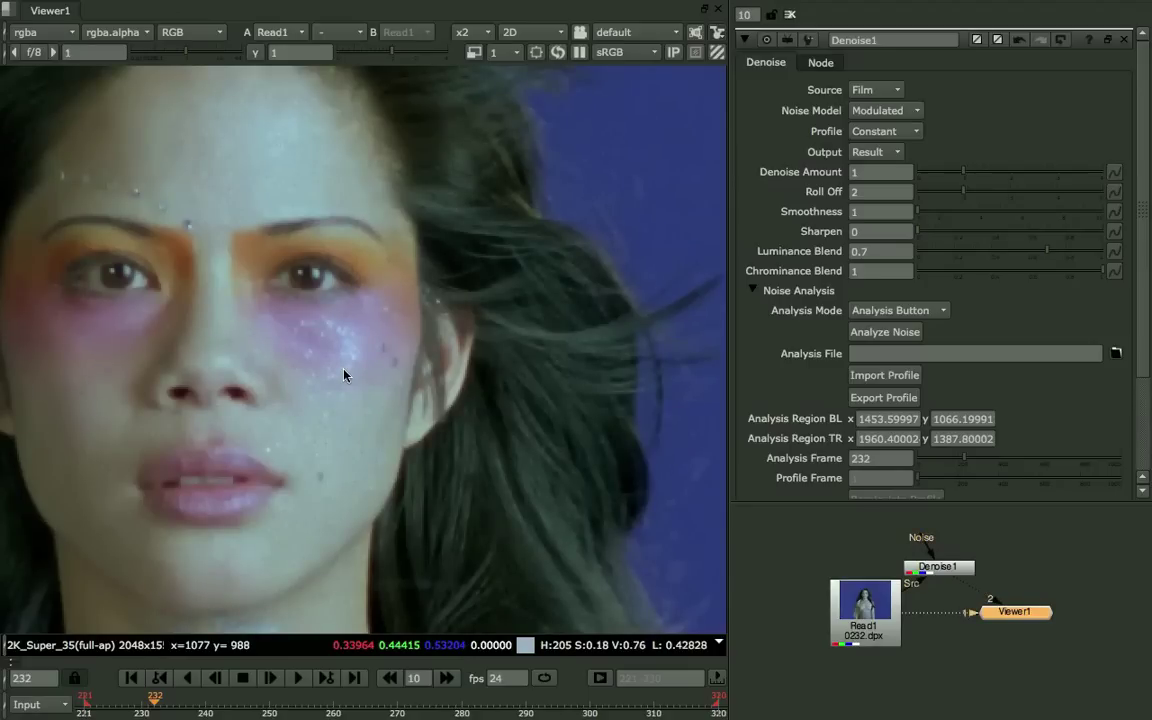
{"action": "key", "text": "2"}
{"action": "key", "text": "1"}
{"action": "key", "text": "2"}
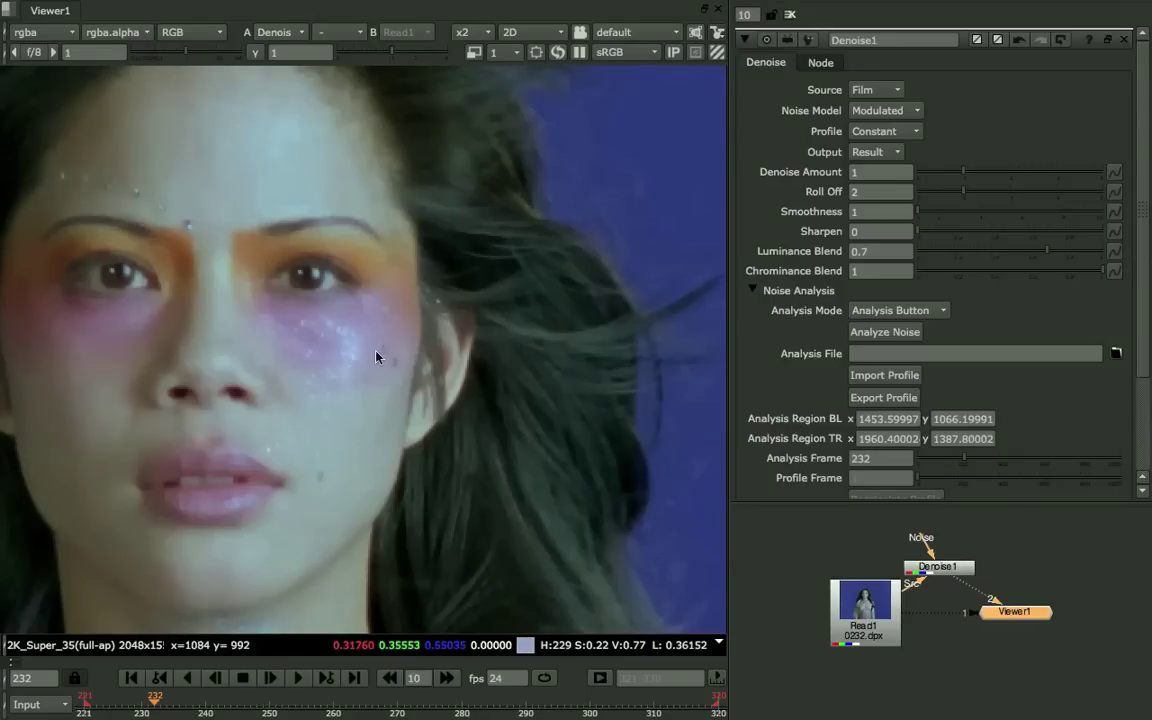
Set the Denoise noise model to Constant, keeping Film as the source and Constant as the profile
{"action": "left_click", "coordinate": [894, 91]}
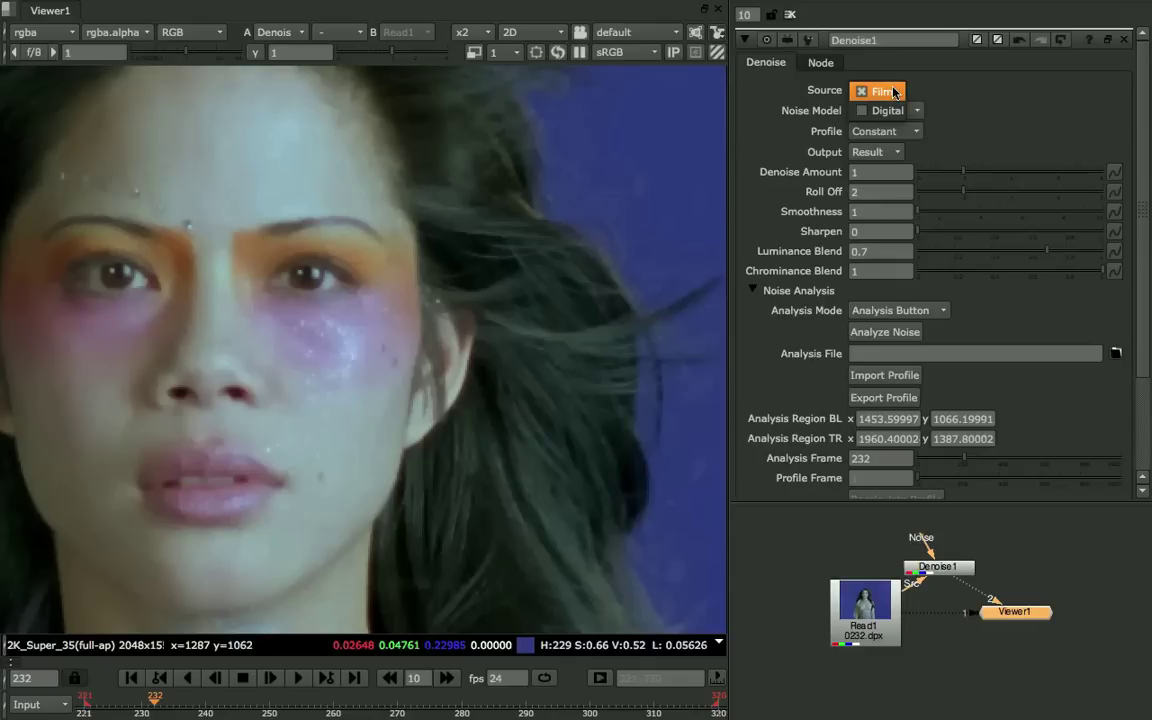
{"action": "left_click", "coordinate": [893, 91]}
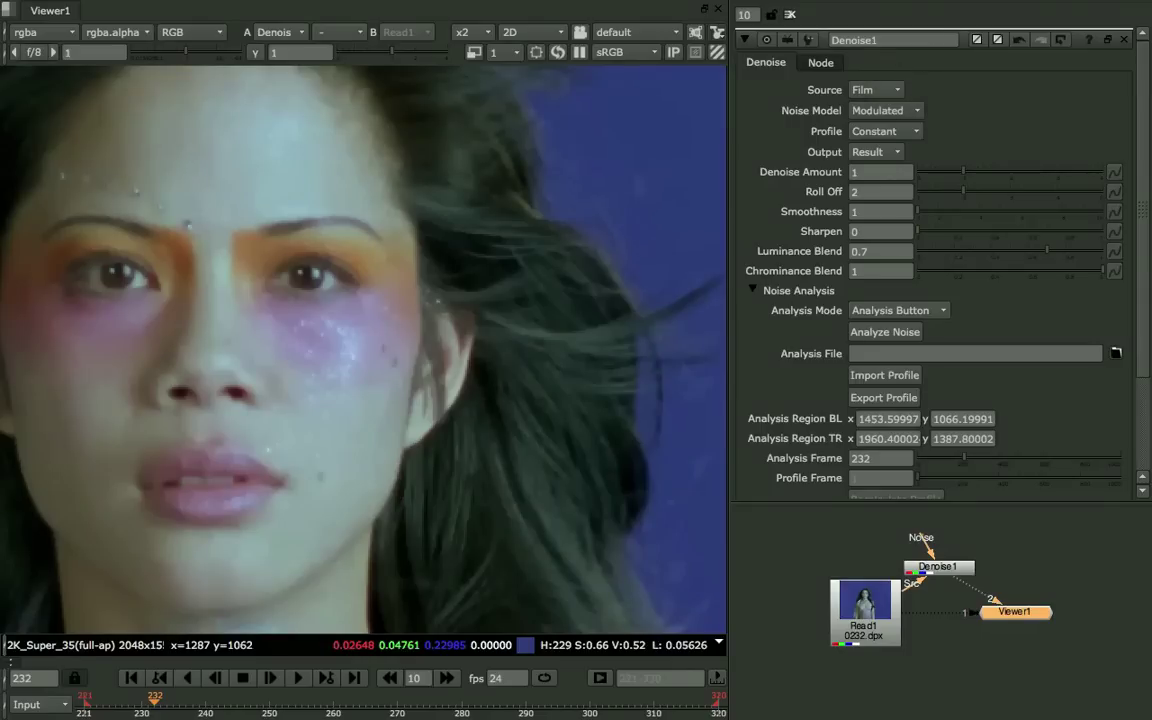
{"action": "left_click", "coordinate": [914, 111]}
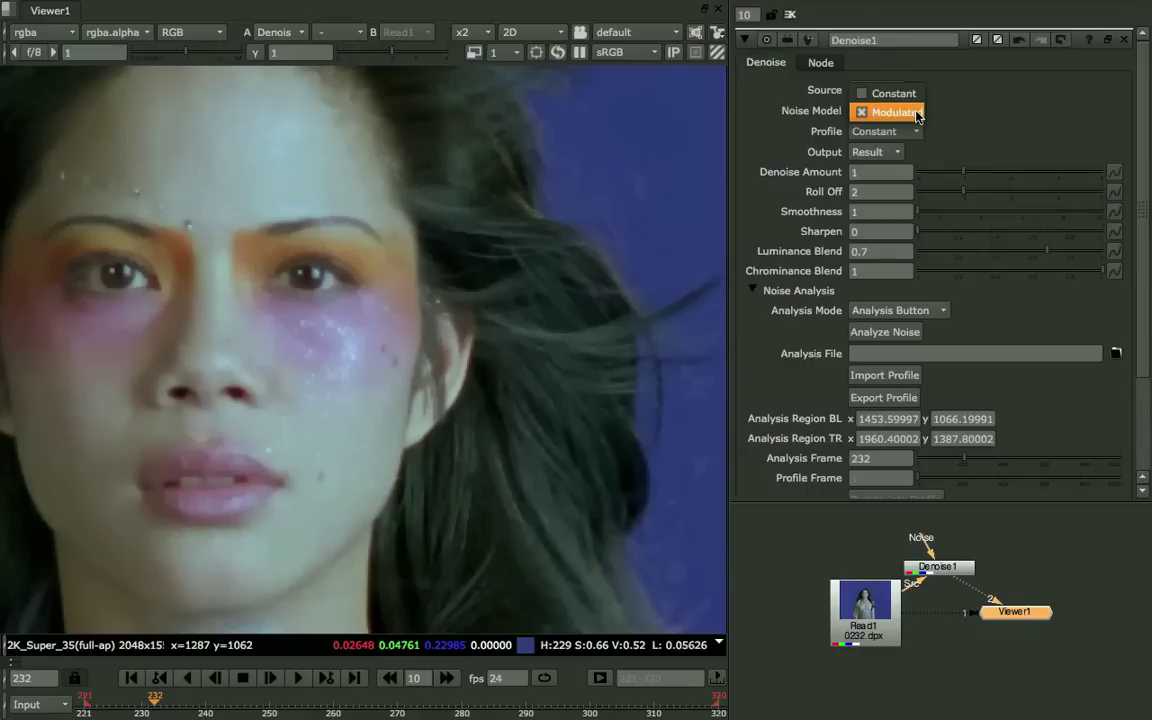
{"action": "left_click", "coordinate": [914, 113]}
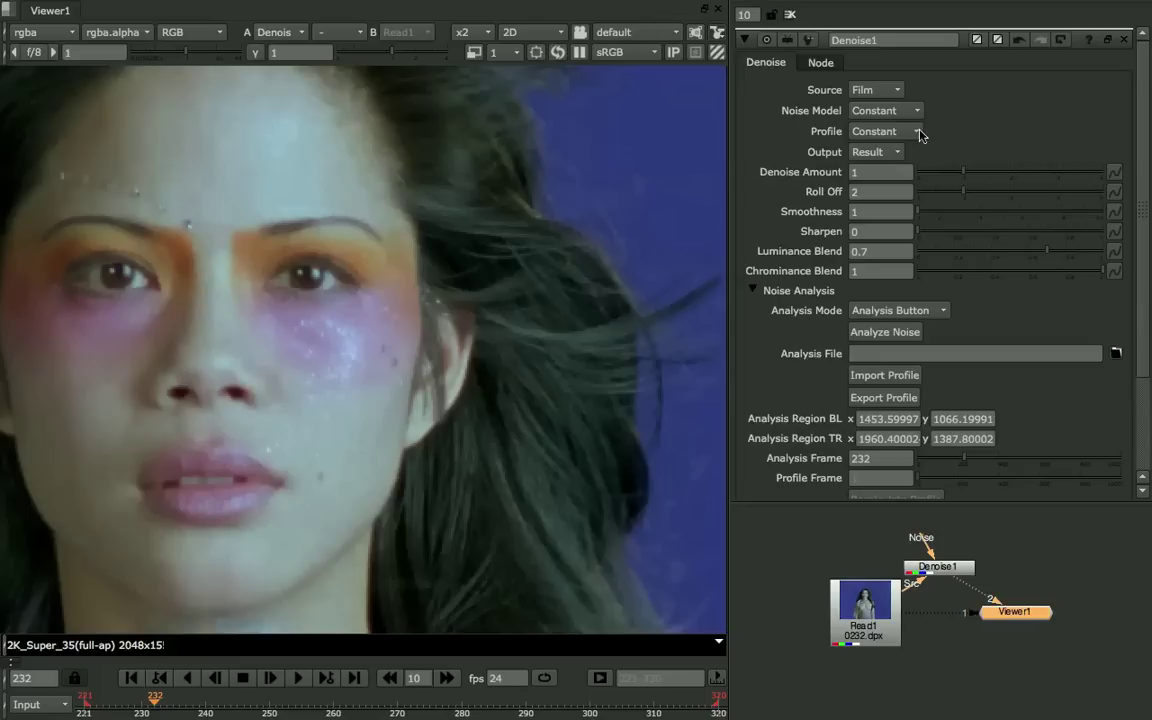
{"action": "left_click", "coordinate": [918, 133]}
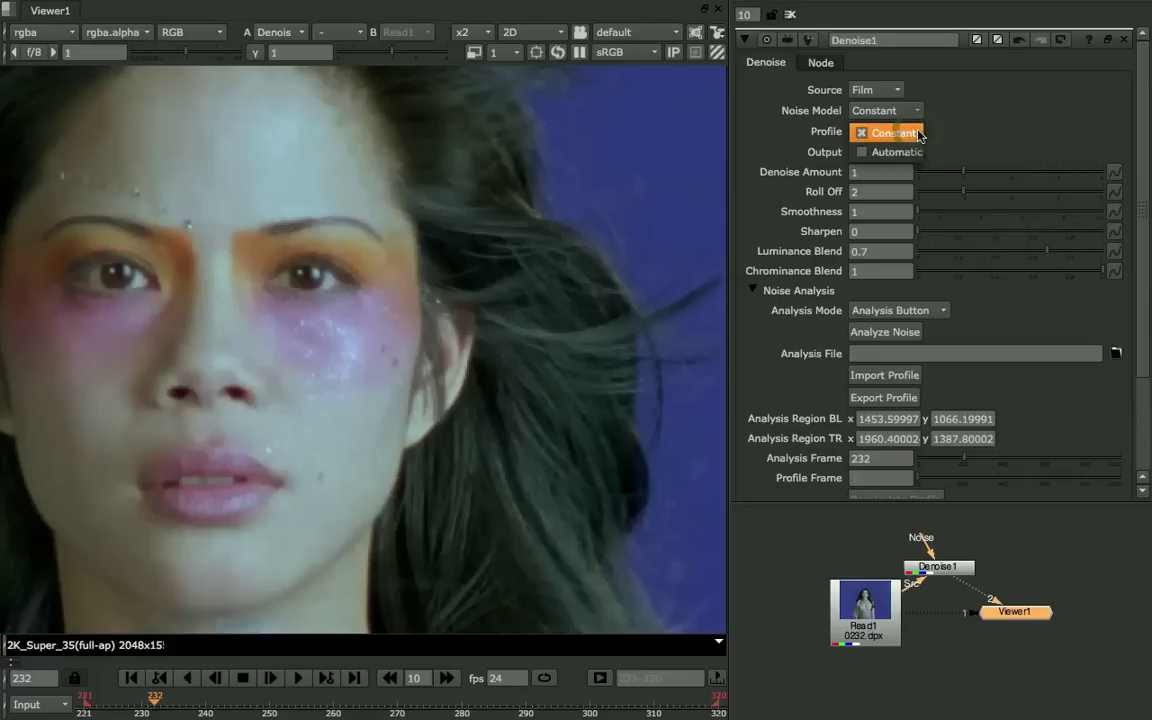
{"action": "left_click", "coordinate": [918, 133]}
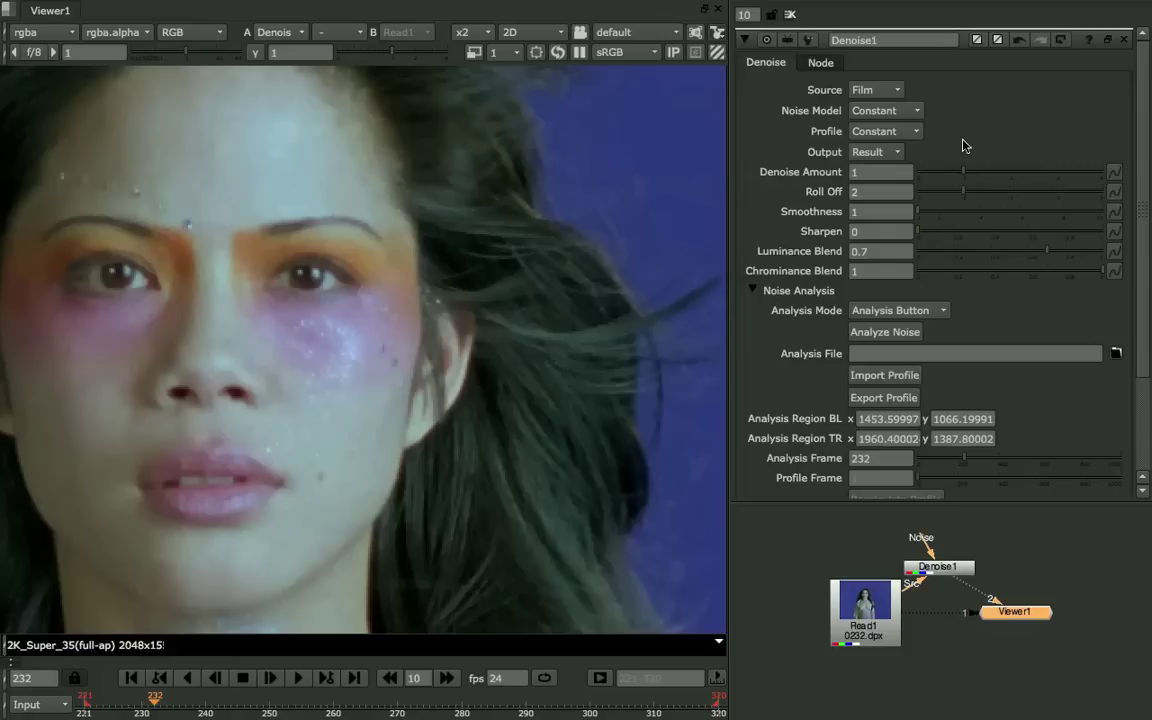
Set the Luminance Blend to 1 and the Sharpen value to 10
{"action": "mouse_move", "coordinate": [1048, 262]}
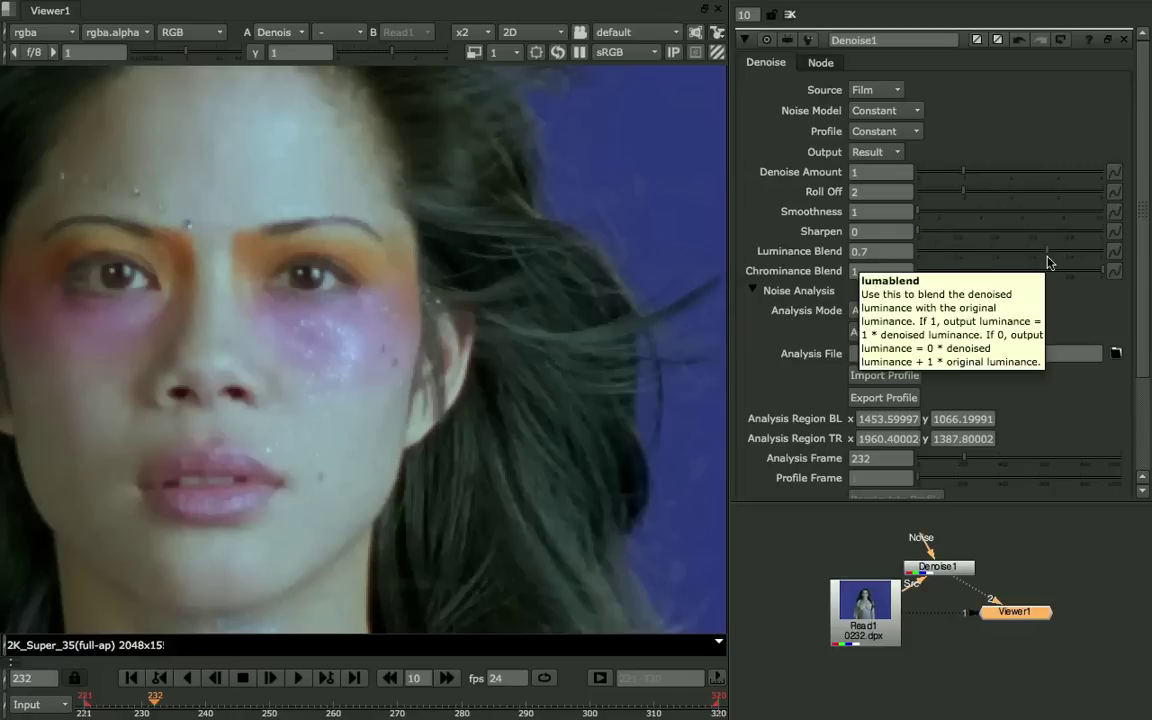
{"action": "left_click_drag", "start_coordinate": [1047, 251], "coordinate": [1107, 257]}
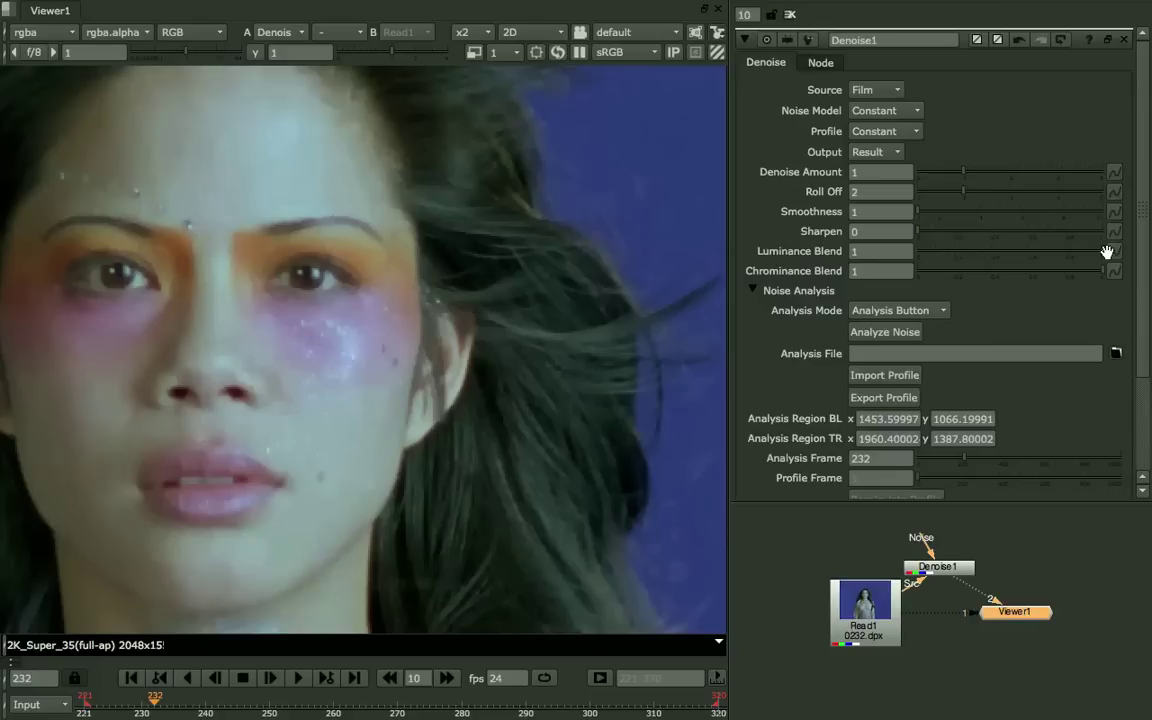
{"action": "left_click", "coordinate": [875, 231]}
{"action": "type", "text": "1"}
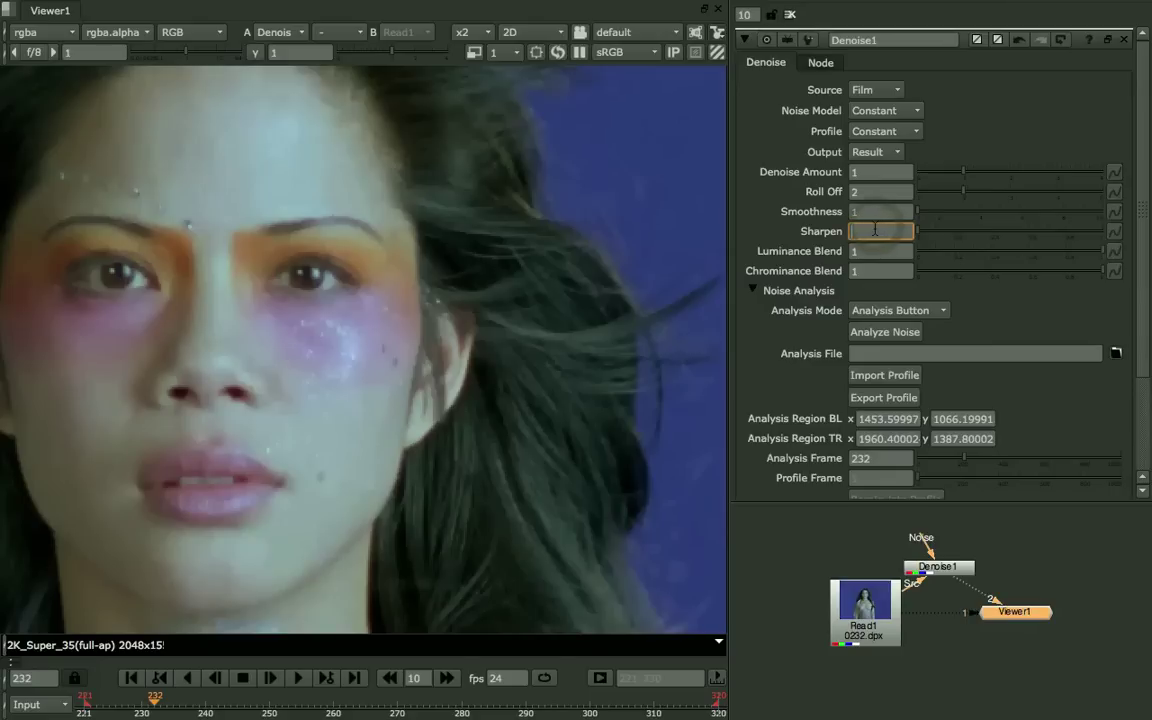
{"action": "type", "text": "0"}
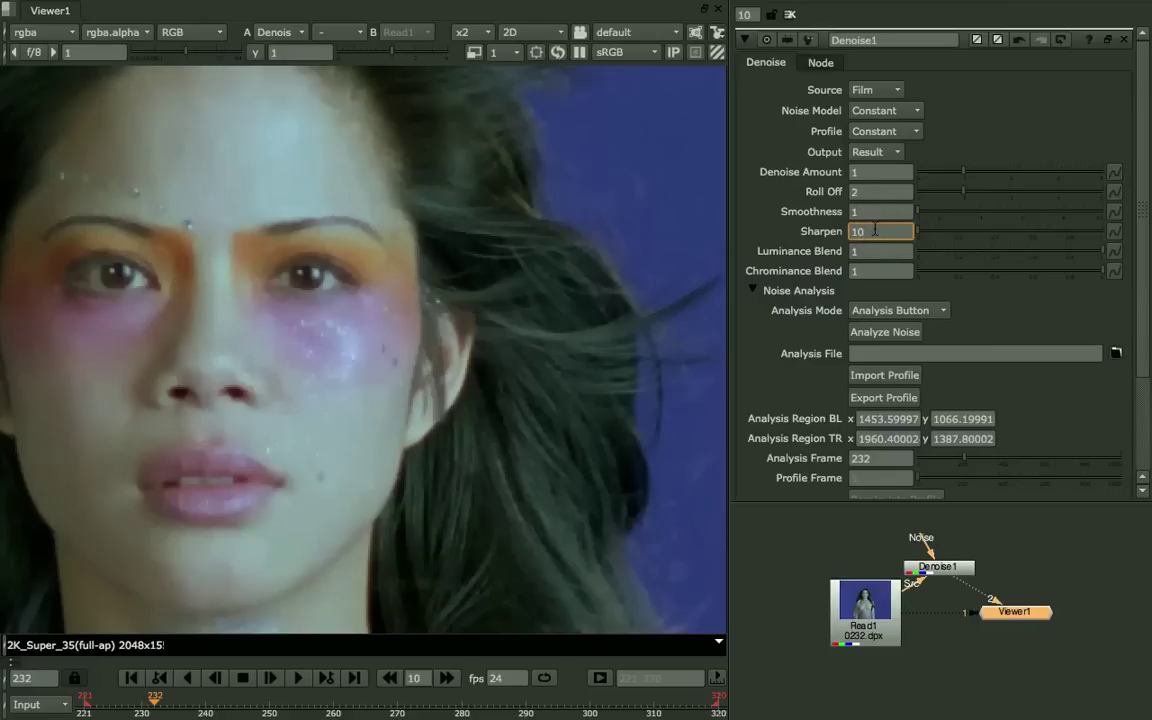
{"action": "key", "text": "Return"}
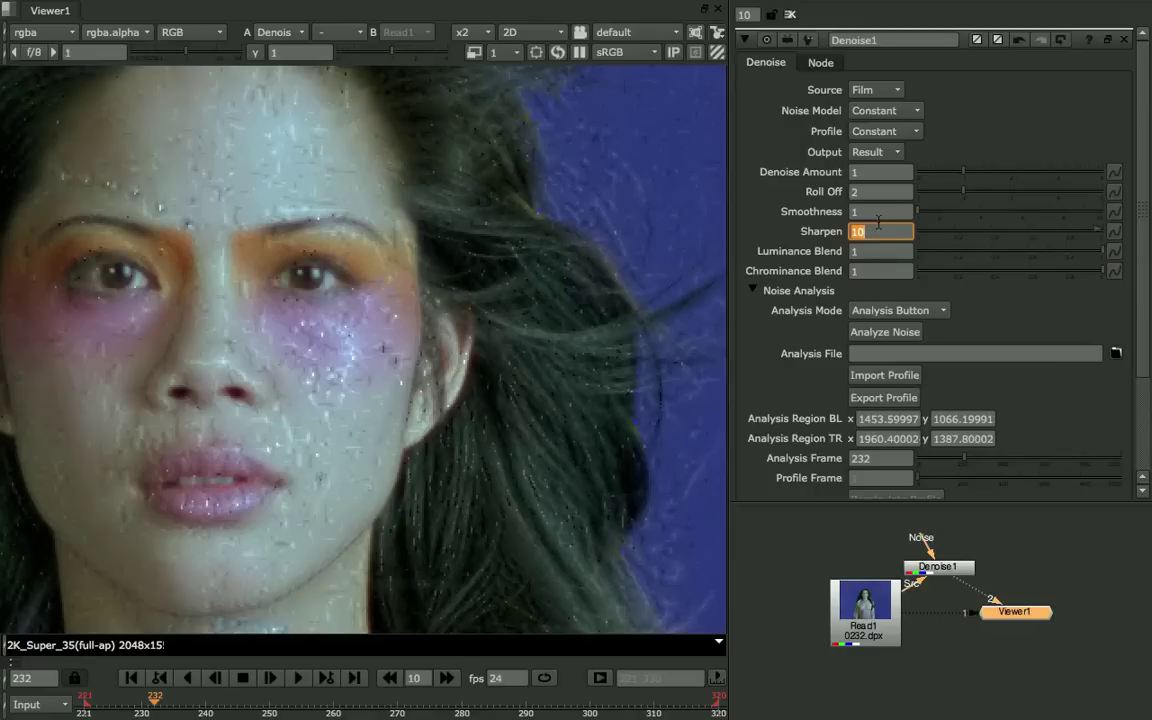
Lower the Denoise Amount to 0.8 and the Roll Off to 1.92
{"action": "left_click", "coordinate": [960, 176]}
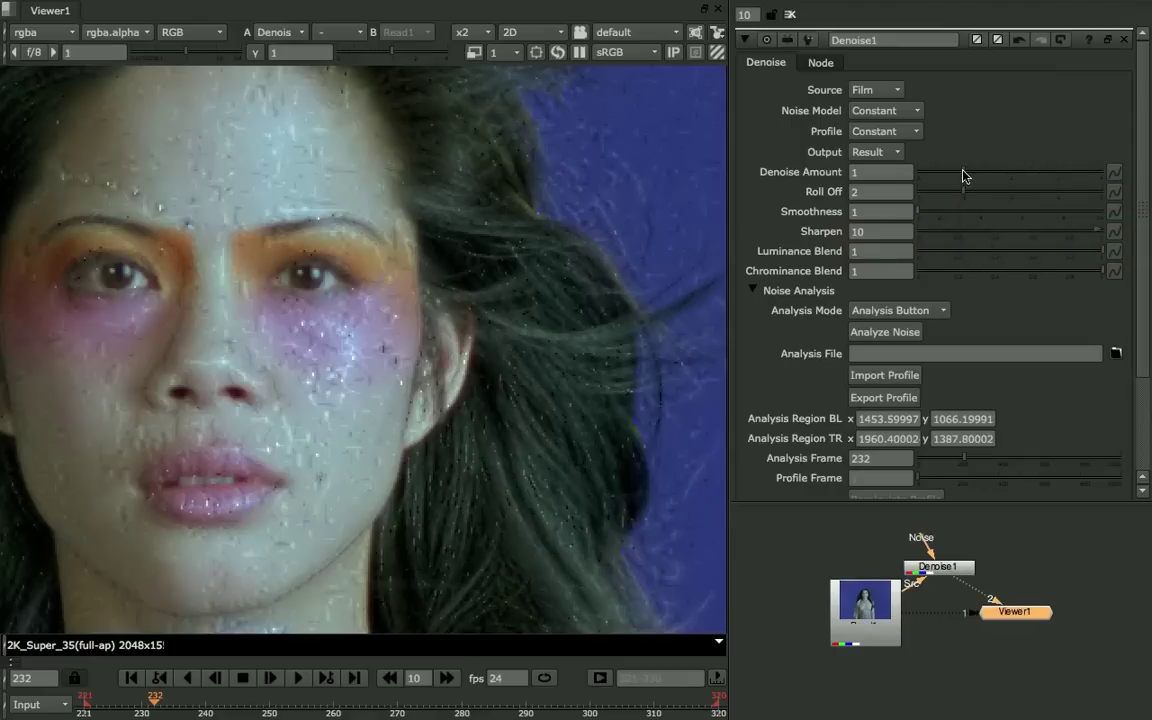
{"action": "left_click", "coordinate": [935, 176]}
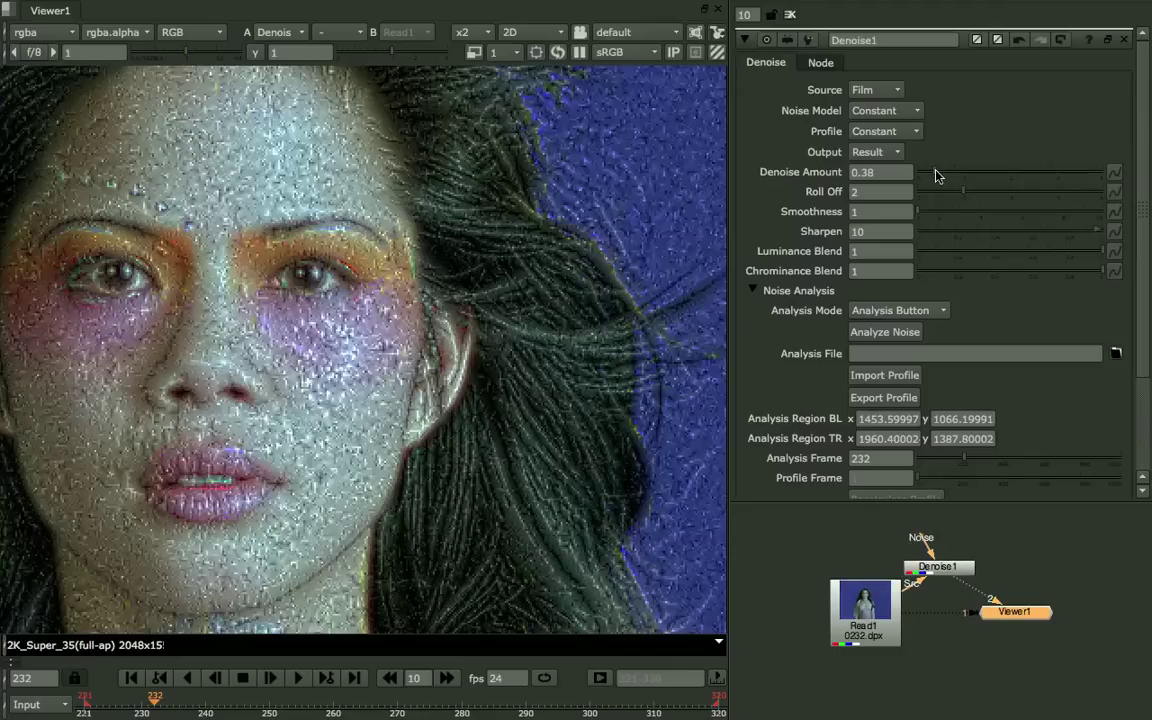
{"action": "left_click_drag", "start_coordinate": [936, 175], "coordinate": [954, 175]}
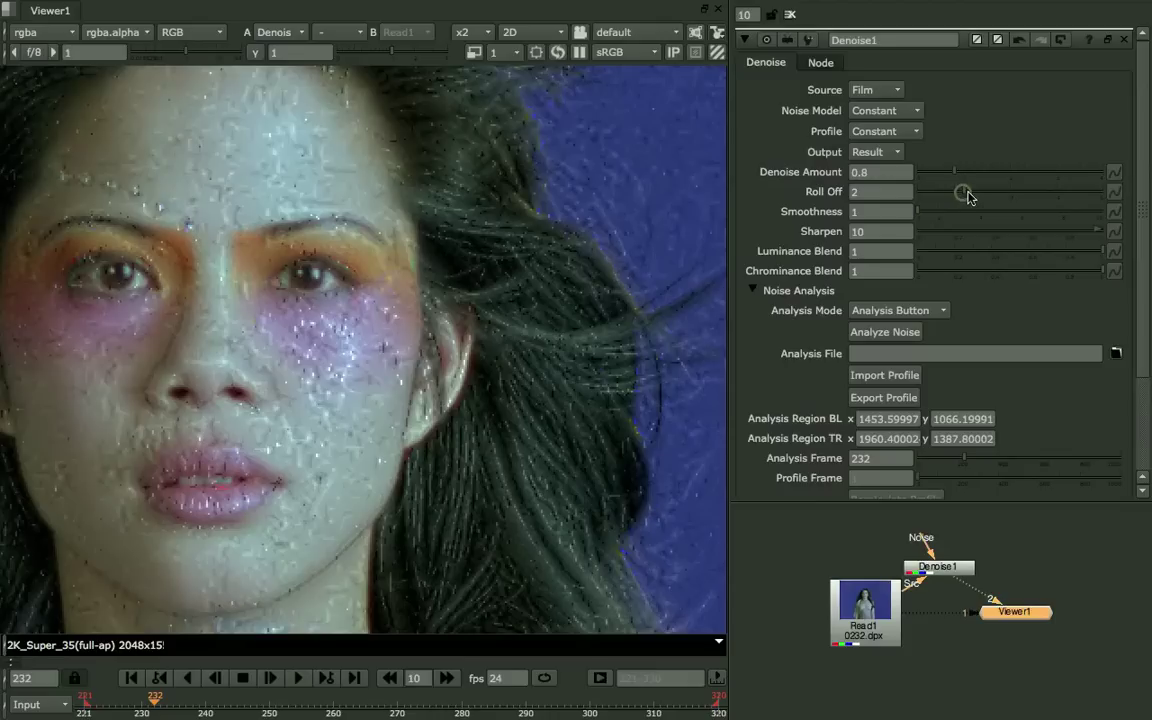
{"action": "left_click", "coordinate": [967, 195]}
{"action": "left_click_drag", "start_coordinate": [969, 197], "coordinate": [936, 196]}
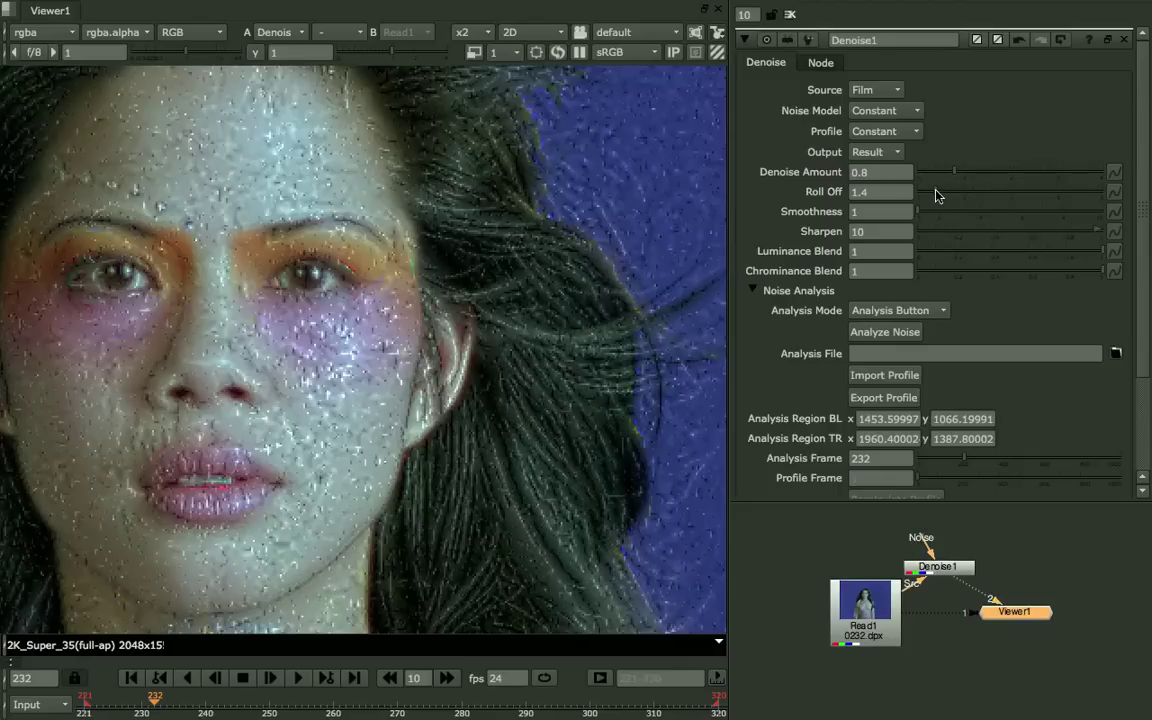
{"action": "left_click_drag", "start_coordinate": [936, 196], "coordinate": [924, 194]}
{"action": "left_click_drag", "start_coordinate": [924, 194], "coordinate": [959, 196]}
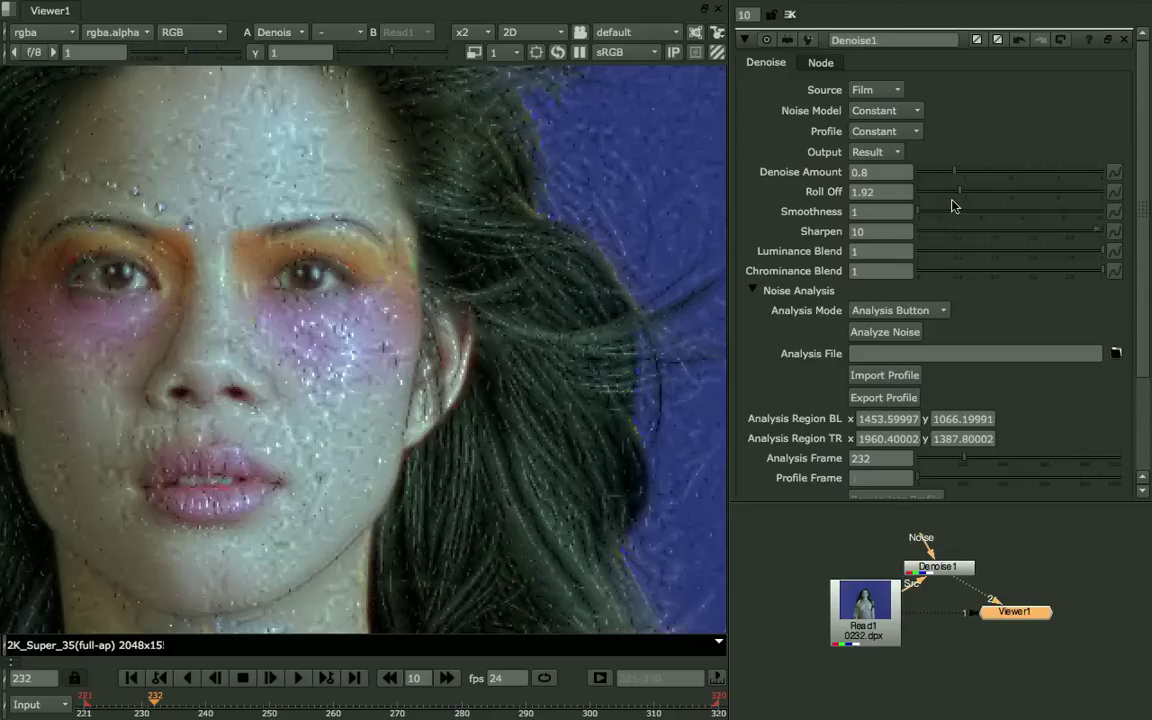
Set the Sharpen value of the Denoise node to 0
{"action": "left_click", "coordinate": [905, 232]}
{"action": "double_click", "coordinate": [905, 232]}
{"action": "type", "text": "0"}
{"action": "key", "text": "Return"}
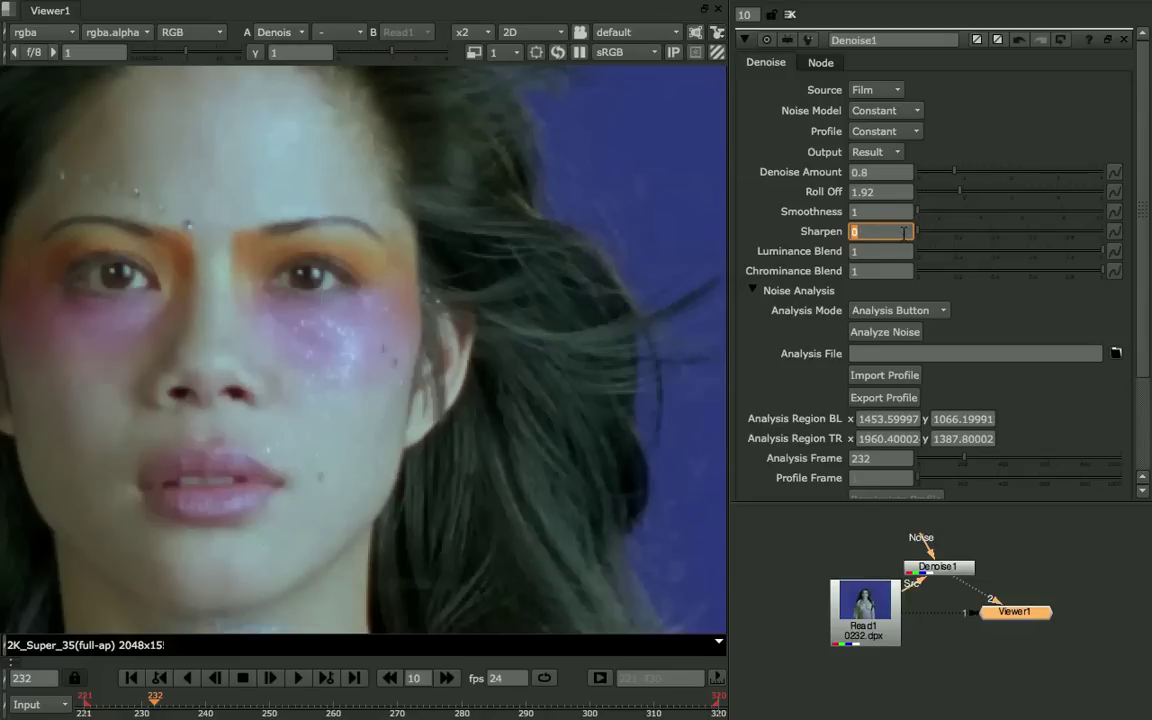
Try a Denoise Amount of 10000 with a Smoothness of 10 on the Denoise node
{"action": "left_click", "coordinate": [877, 173]}
{"action": "type", "text": "1000"}
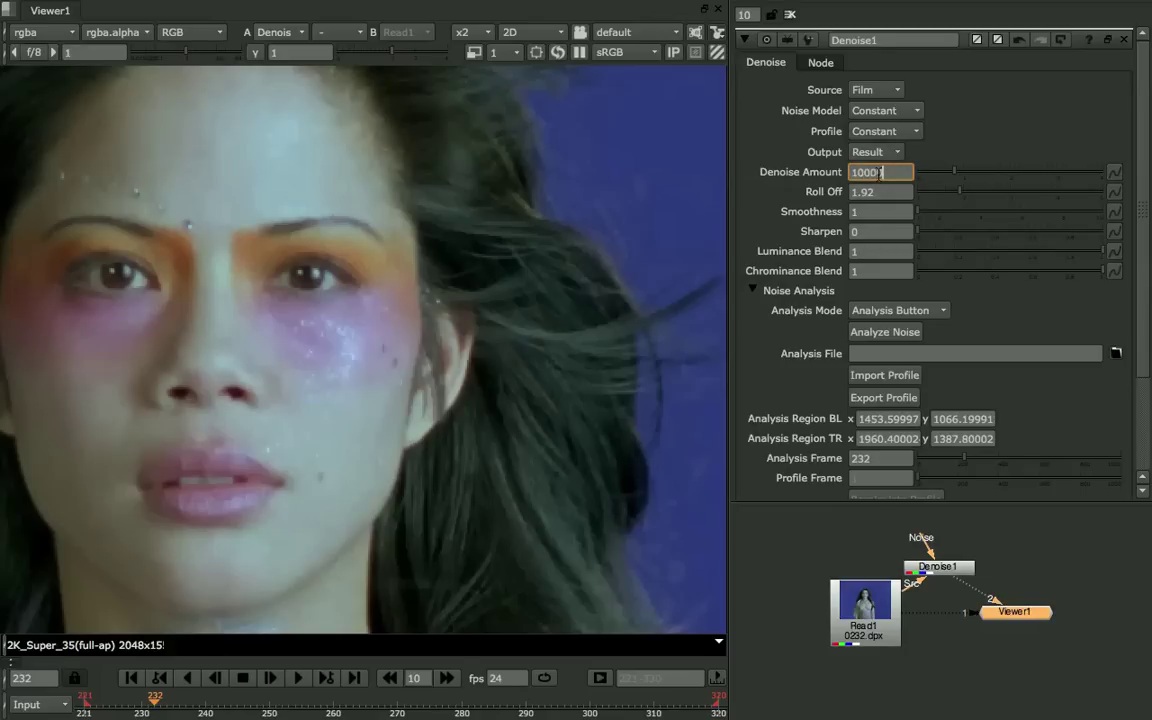
{"action": "key", "text": "Return"}
{"action": "left_click", "coordinate": [875, 212]}
{"action": "type", "text": "0000"}
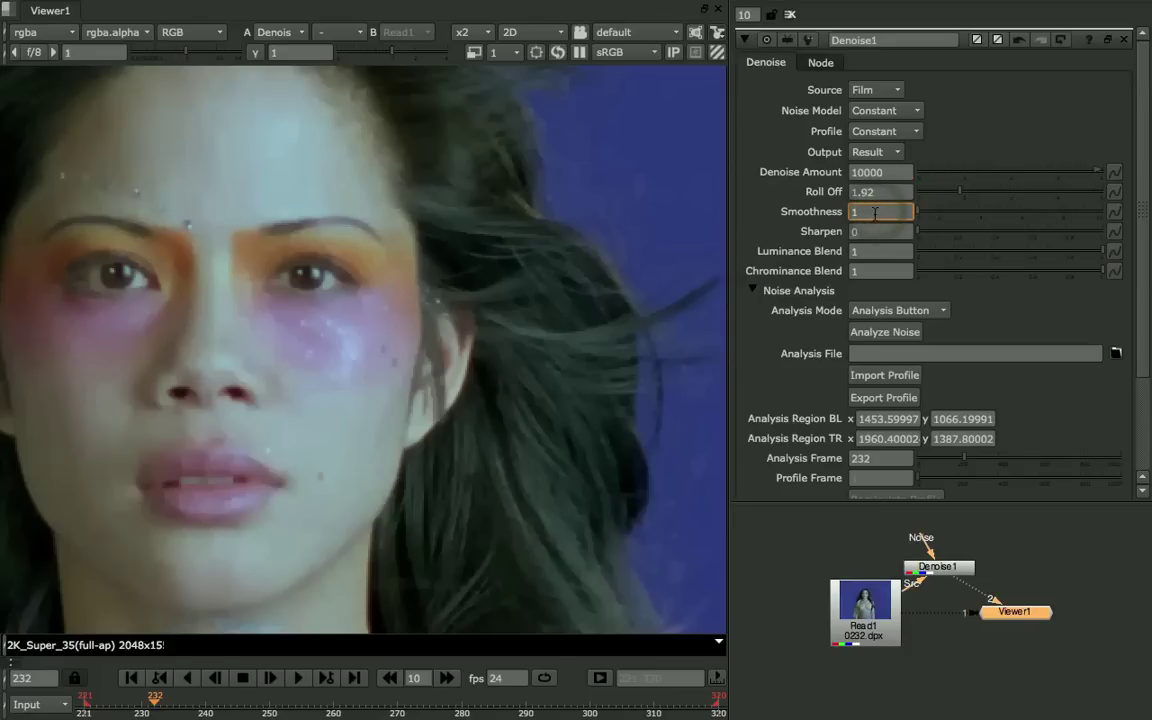
{"action": "key", "text": "Return"}
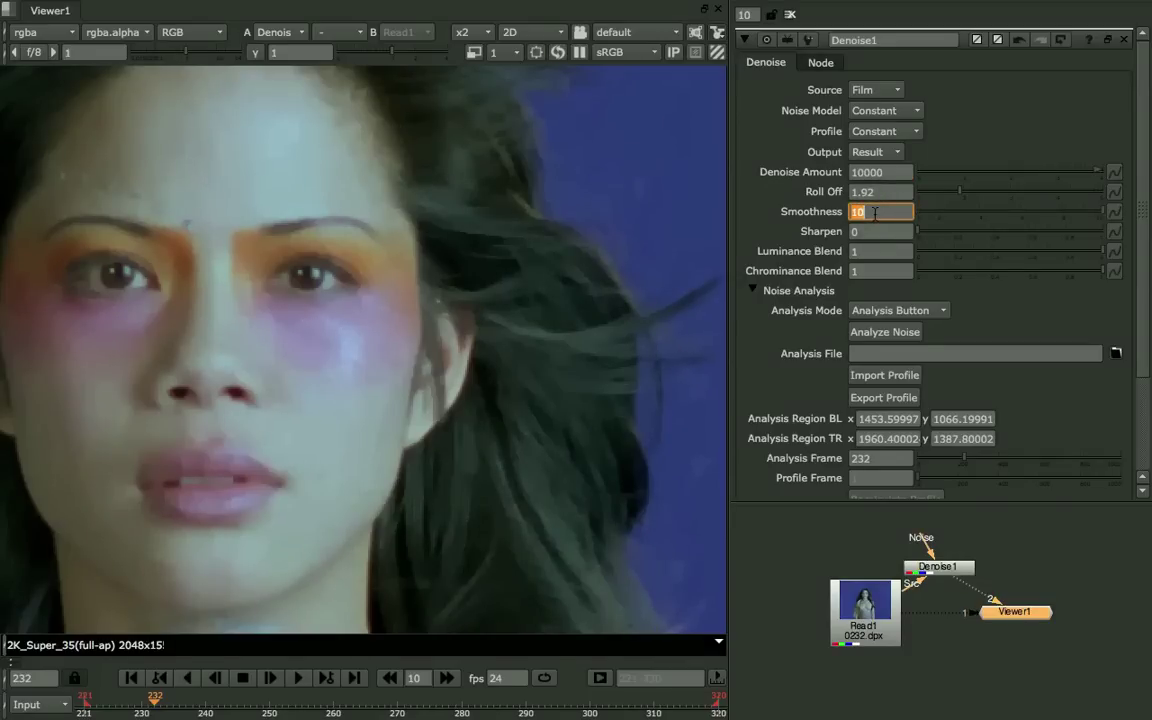
Lower the Smoothness, trying 0.5, 0.1 and 0.8 before settling on a value of 1
{"action": "left_click_drag", "start_coordinate": [1103, 216], "coordinate": [908, 212]}
{"action": "left_click", "coordinate": [907, 211]}
{"action": "key", "text": "BackSpace"}
{"action": "type", "text": "0.5"}
{"action": "key", "text": "Return"}
{"action": "key", "text": "BackSpace"}
{"action": "type", "text": "0.1"}
{"action": "key", "text": "Return"}
{"action": "type", "text": "0.8"}
{"action": "key", "text": "Return"}
{"action": "type", "text": "1"}
{"action": "key", "text": "Return"}
Set the Denoise Amount to 0.8
{"action": "left_click", "coordinate": [906, 173]}
{"action": "key", "text": "BackSpace"}
{"action": "key", "text": "BackSpace"}
{"action": "key", "text": "BackSpace"}
{"action": "key", "text": "BackSpace"}
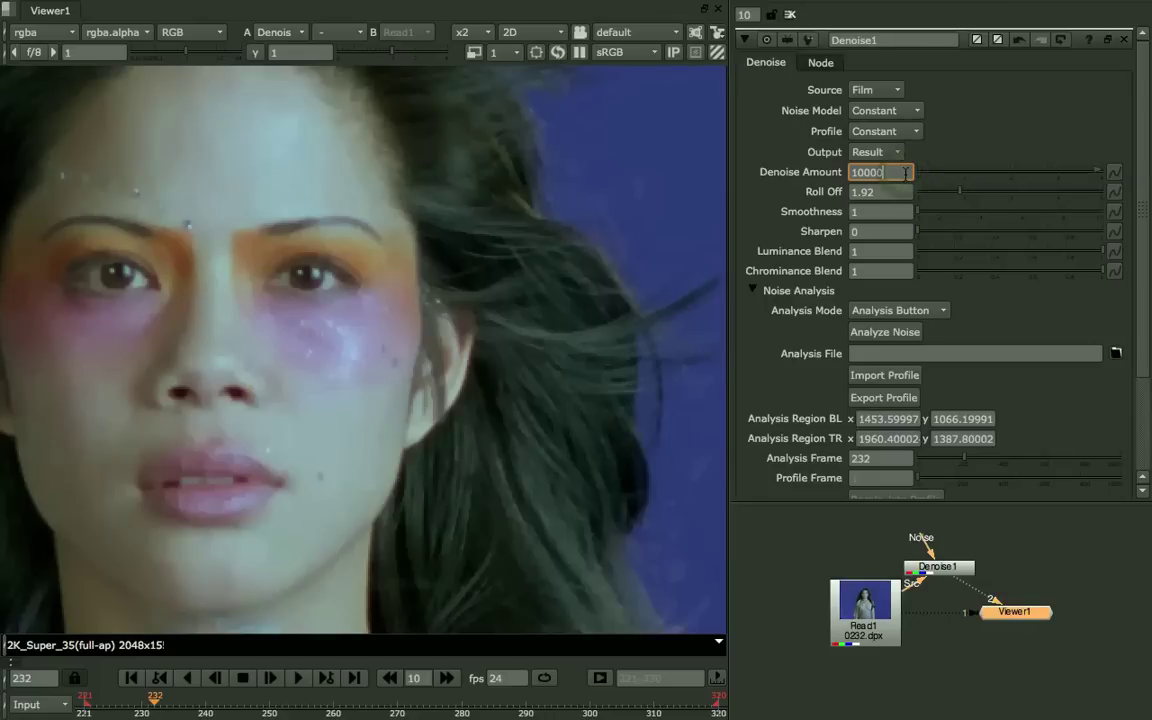
{"action": "key", "text": "BackSpace"}
{"action": "type", "text": "0.8"}
{"action": "key", "text": "Return"}
Lower the Luminance Blend of the Denoise node to 0.71
{"action": "left_click", "coordinate": [1049, 250]}
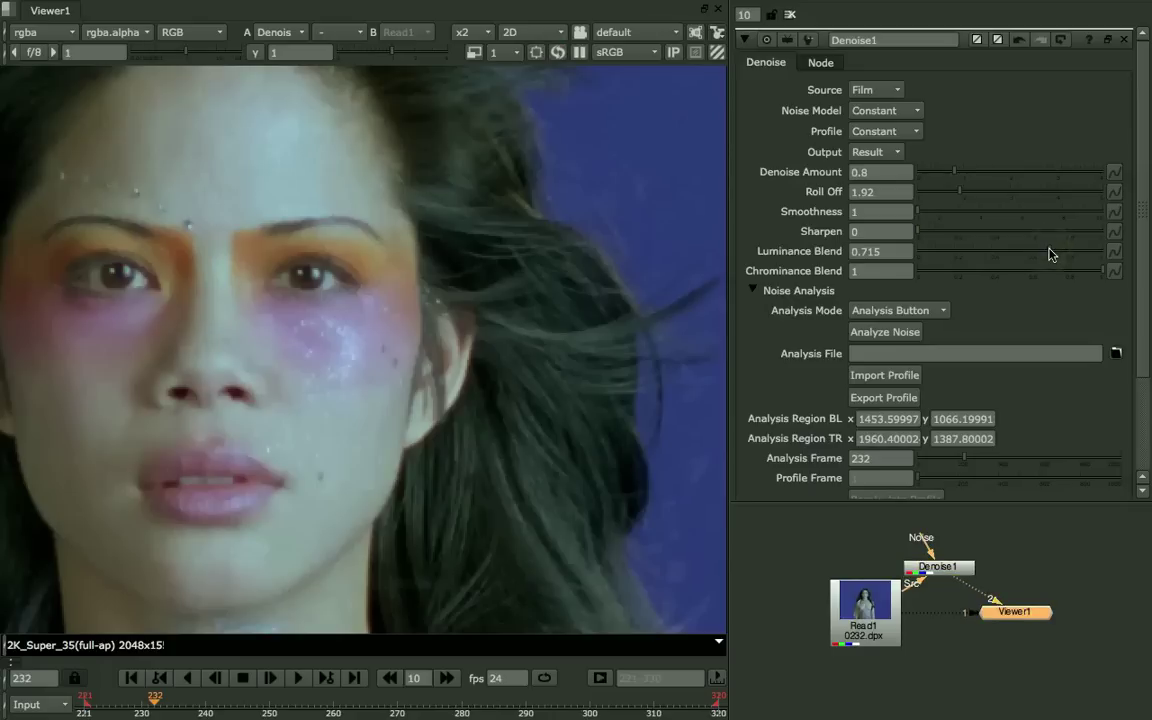
{"action": "left_click", "coordinate": [1049, 251]}
Compare the original plate with the denoised result in the viewer and play the denoised sequence forward
{"action": "key", "text": "1"}
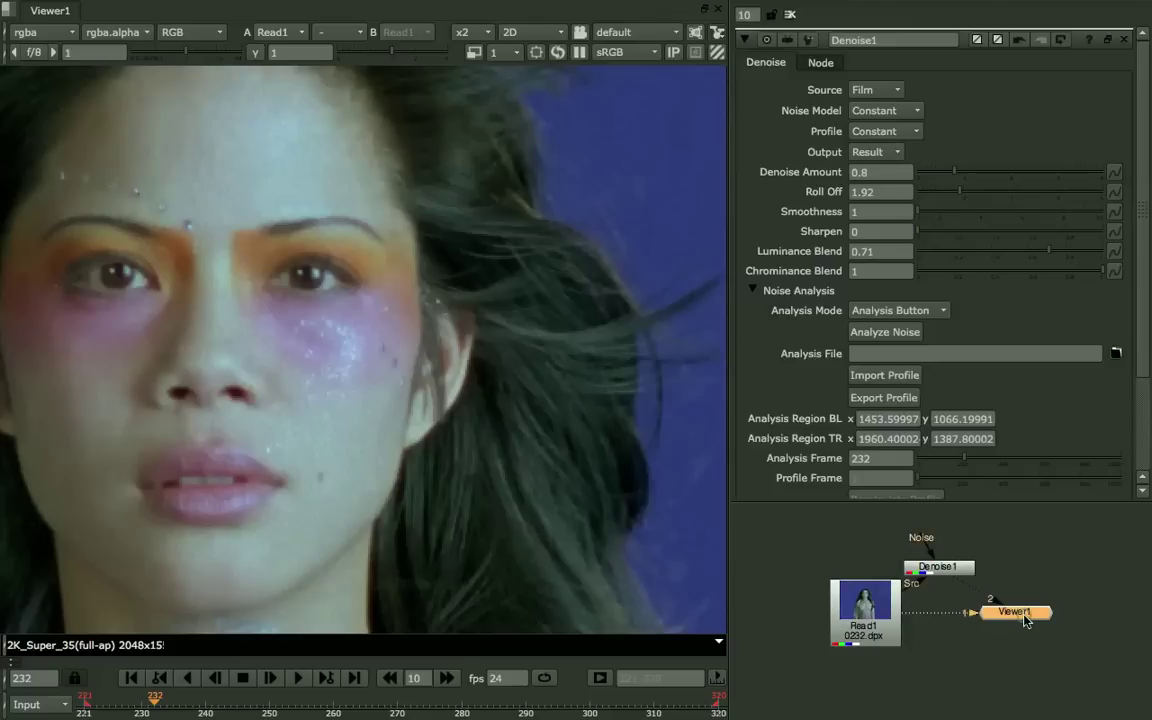
{"action": "key", "text": "2"}
{"action": "key", "text": "1"}
{"action": "key", "text": "2"}
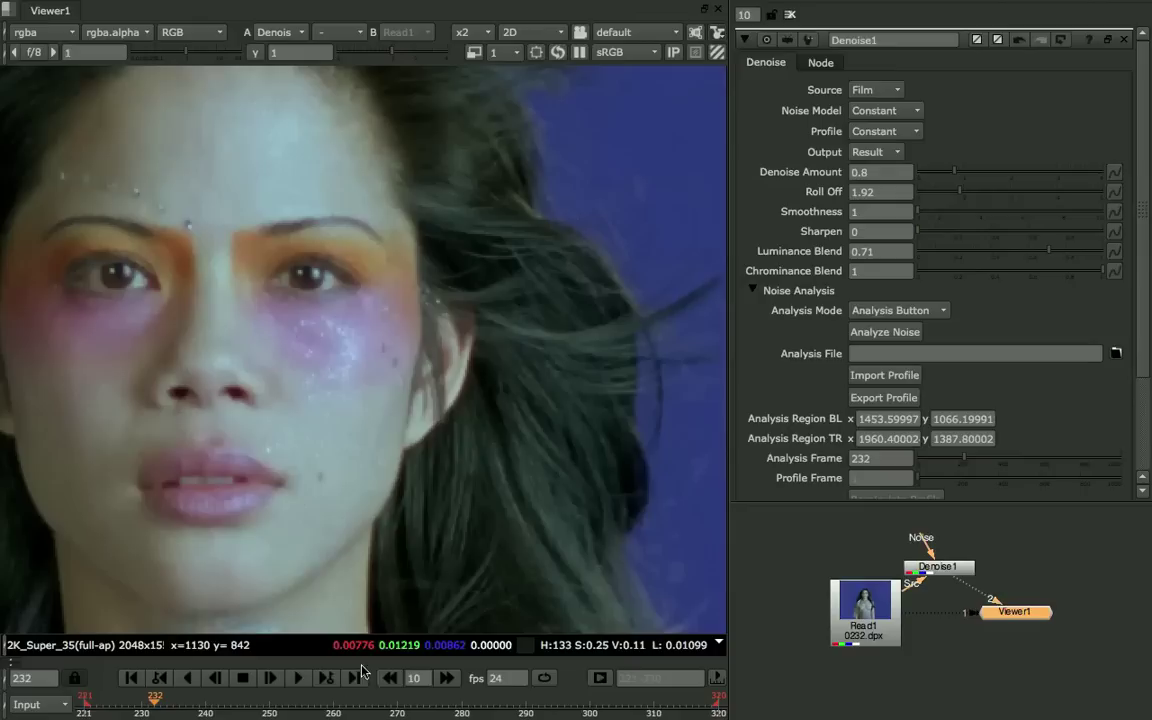
{"action": "left_click", "coordinate": [297, 678]}
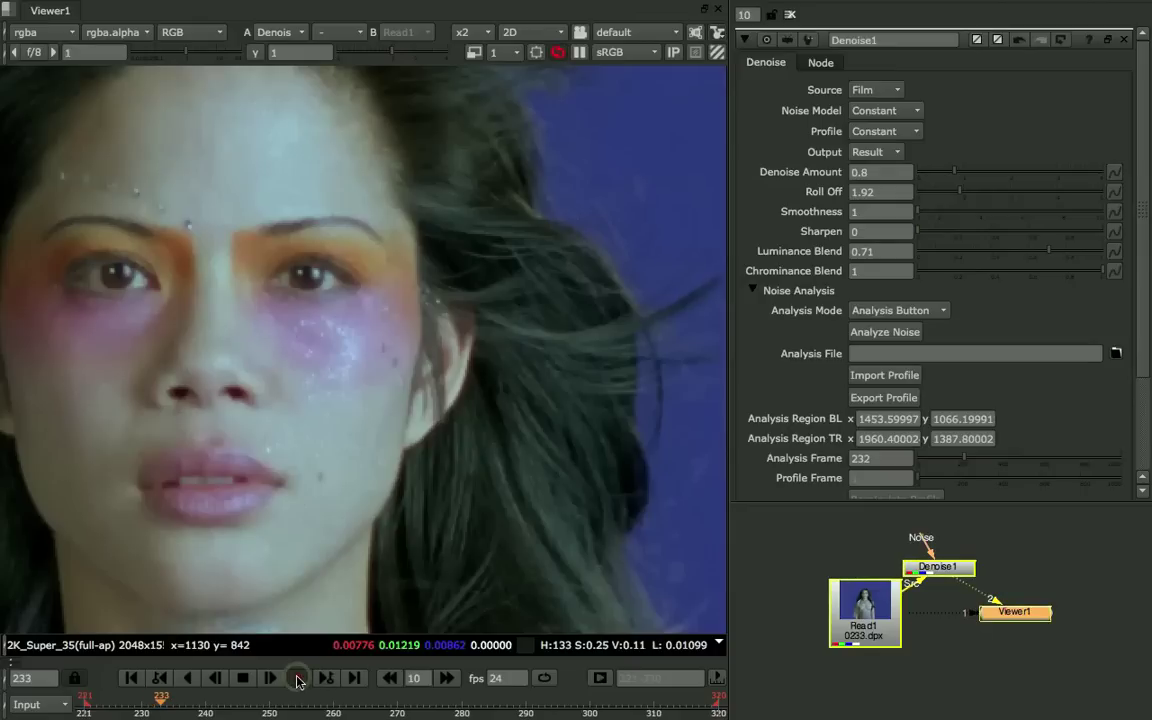